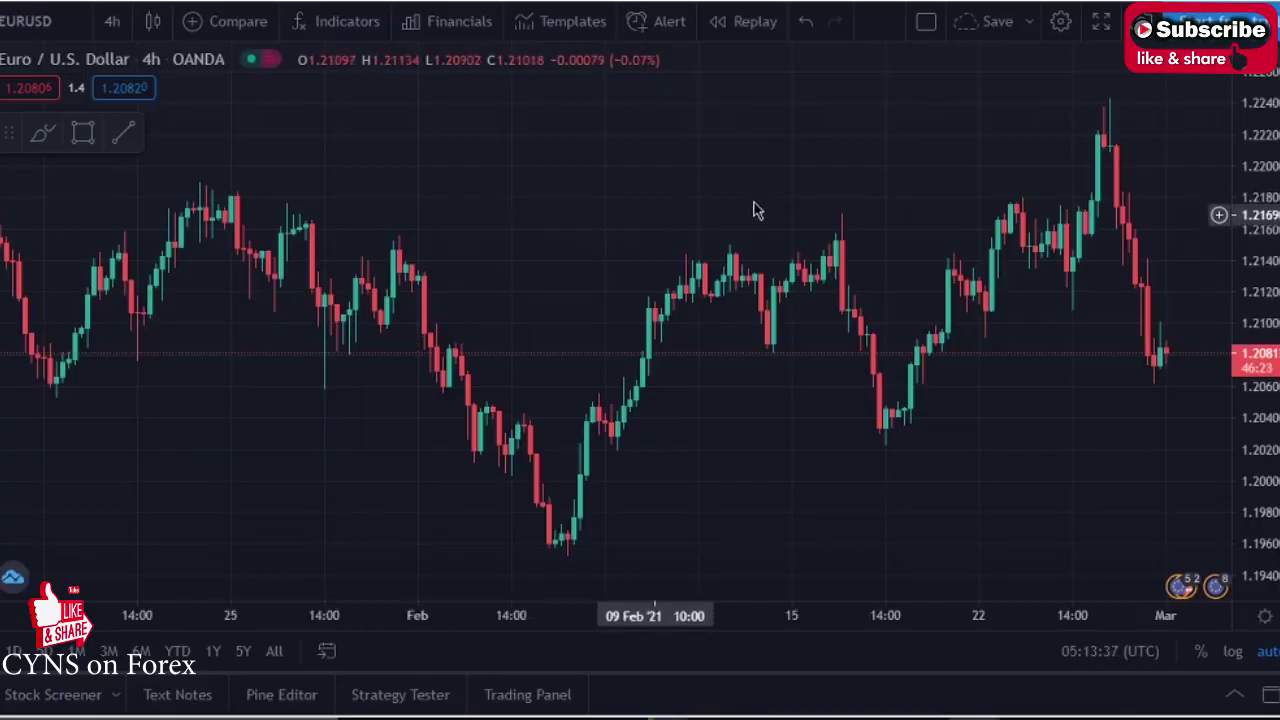
Change the EUR/USD interval from 4 hours to 1 month and adjust the zoom.
scroll(518, 212, right, 3)
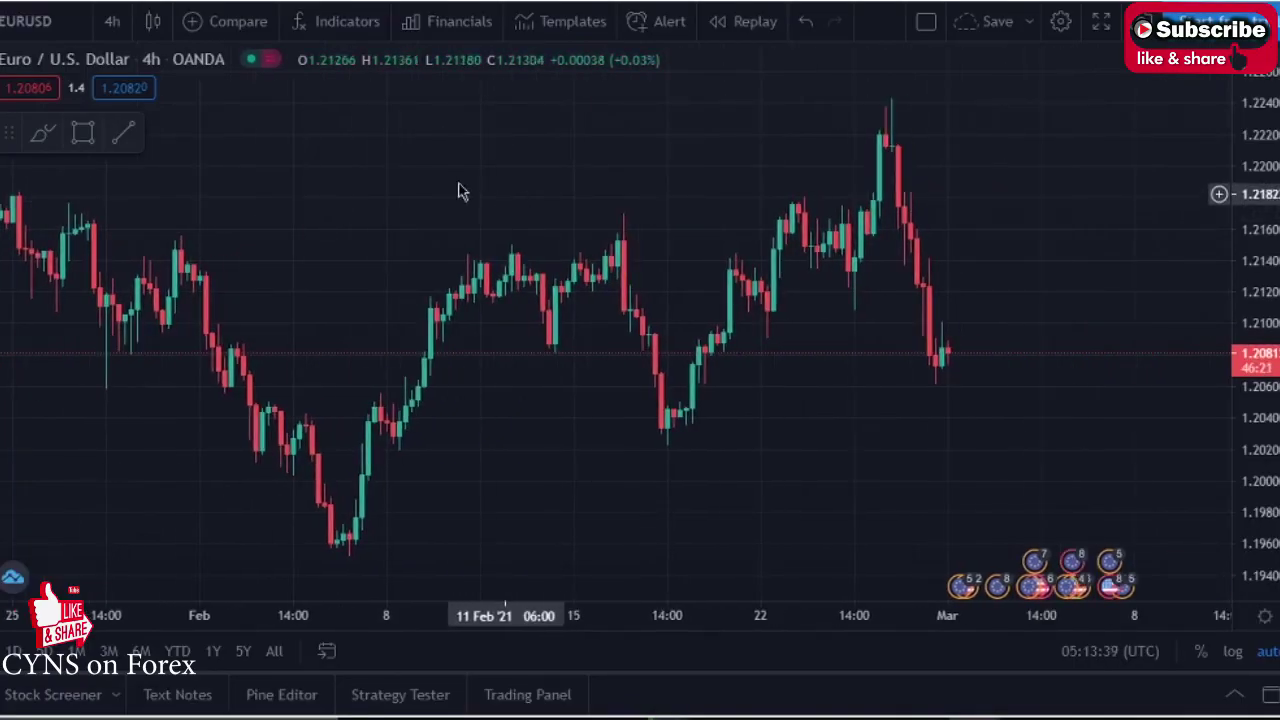
click(113, 24)
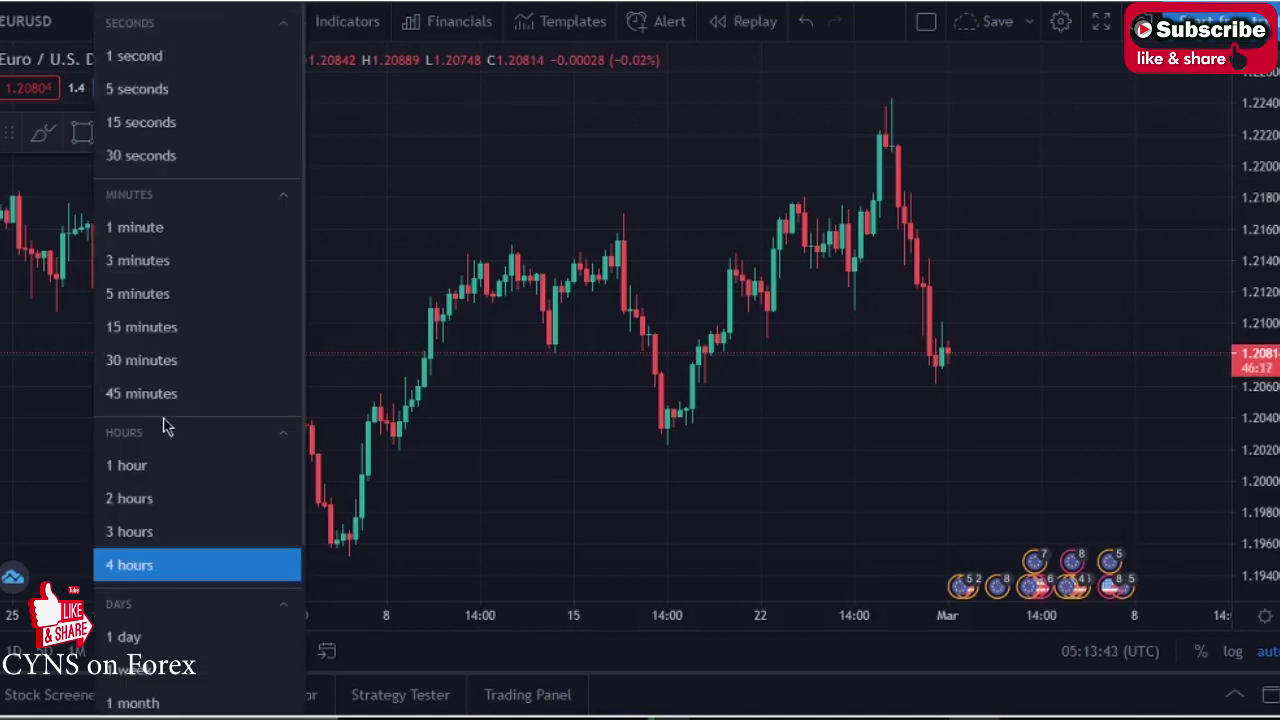
click(133, 703)
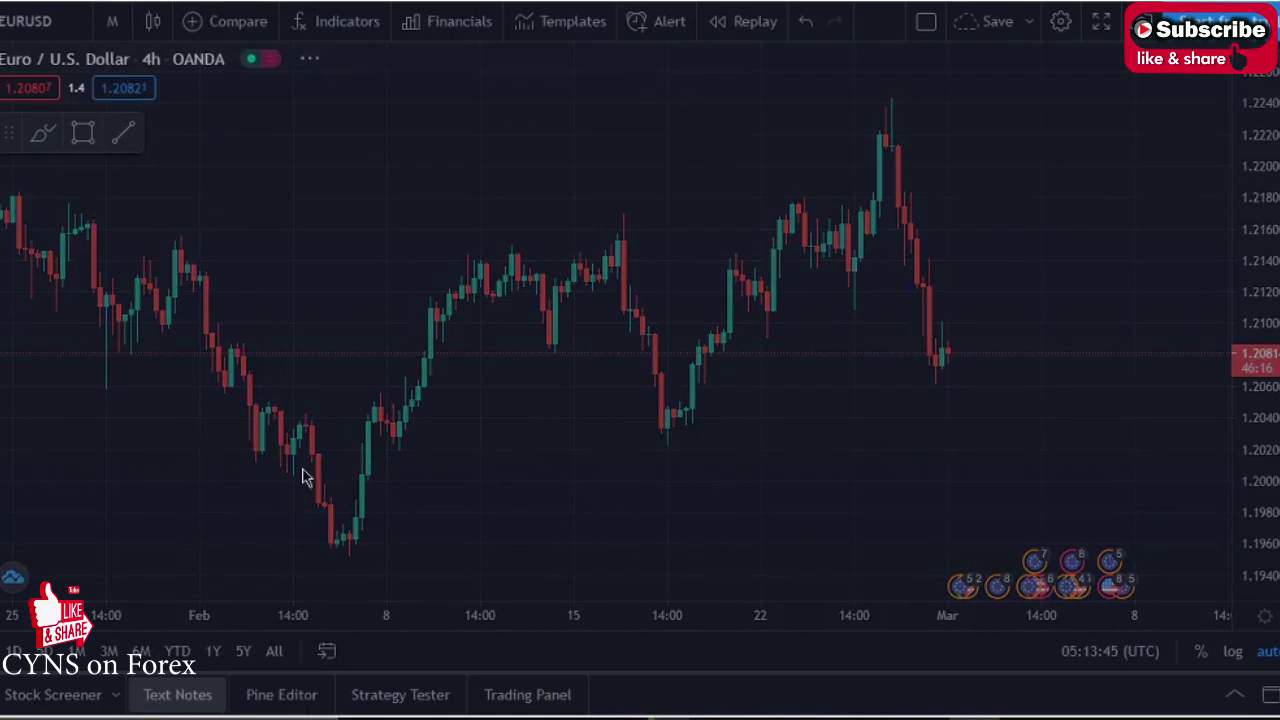
scroll(580, 366, up, 5)
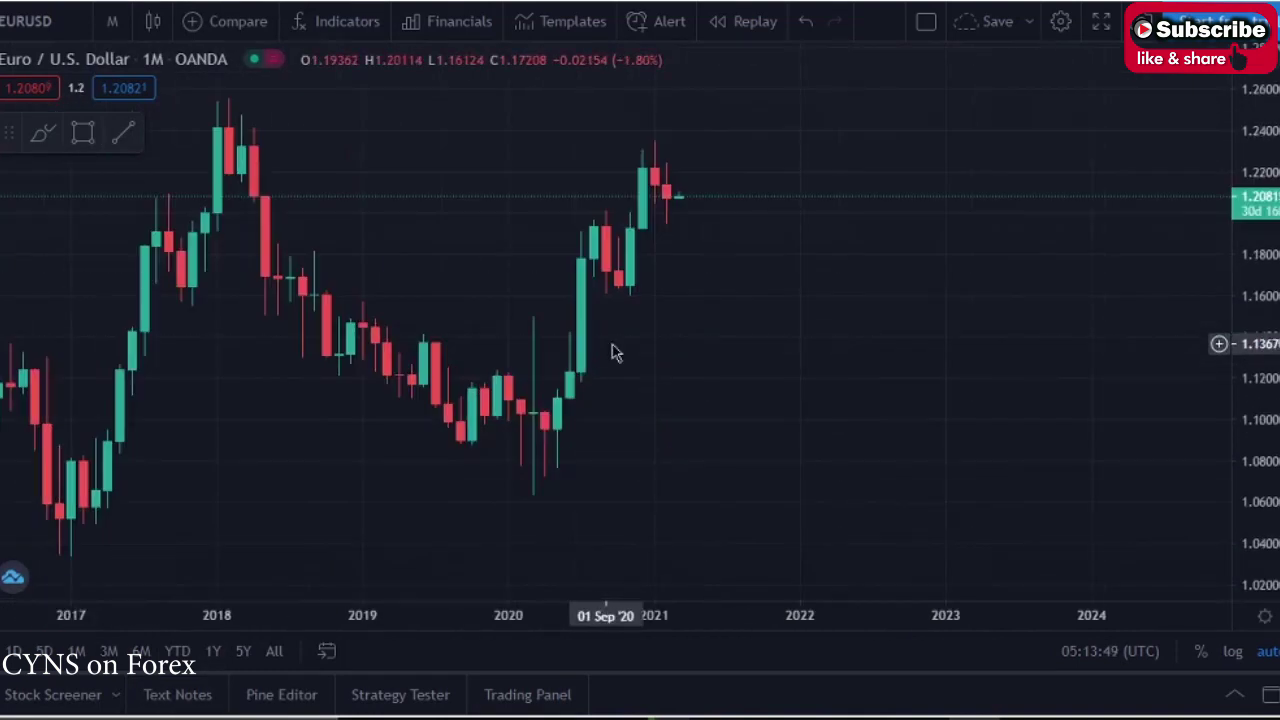
scroll(611, 351, down, 2)
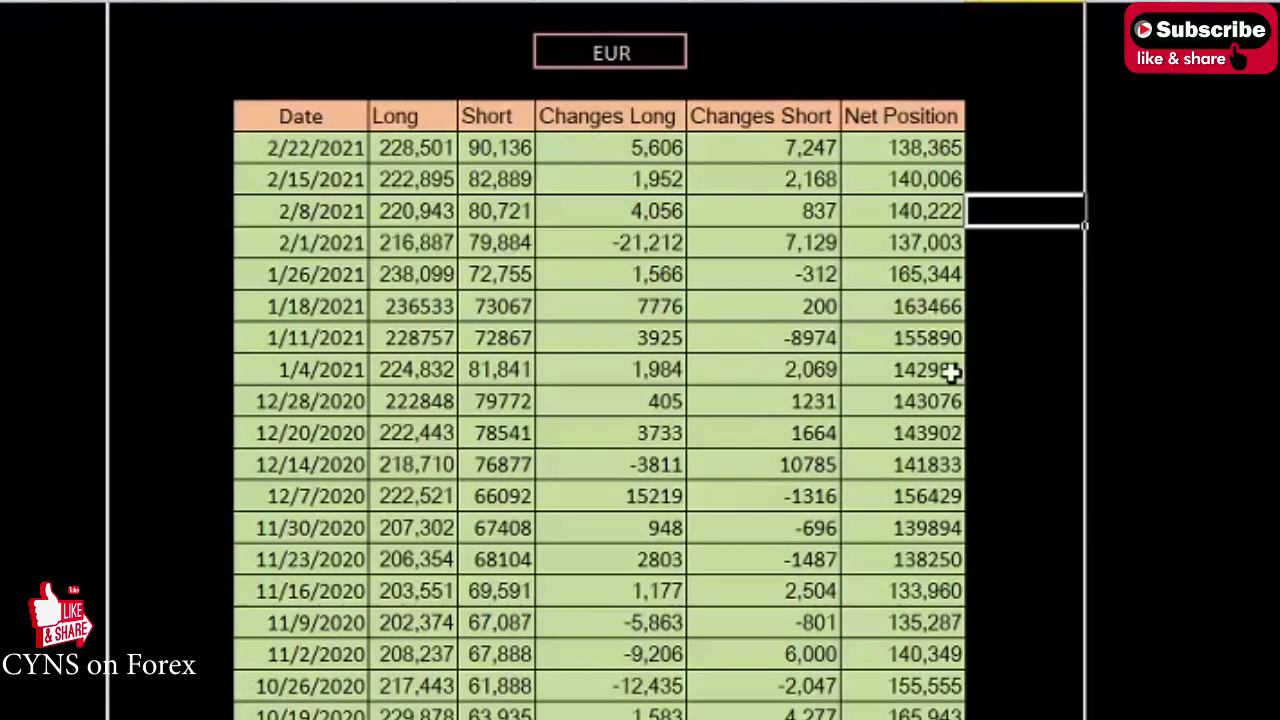
Select the EUR title cell of the COT positioning table in Excel.
click(622, 55)
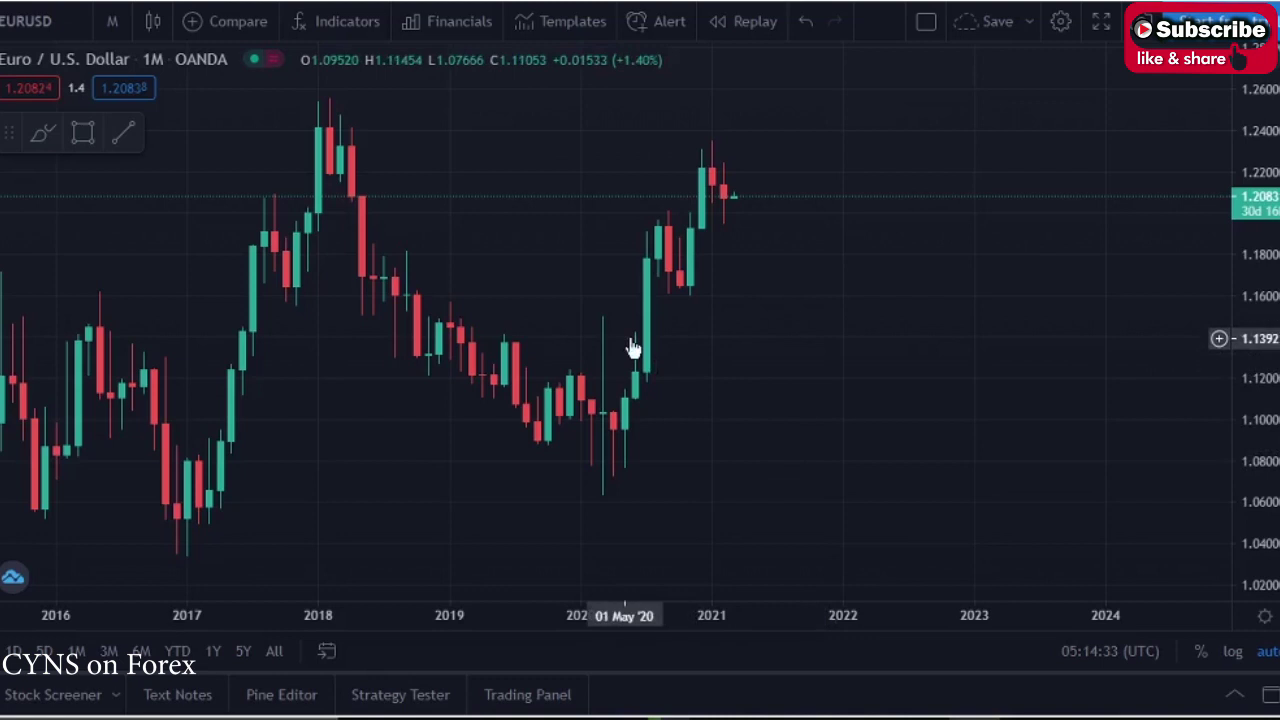
Brush an upward zigzag projected path beyond 2021, then undo the stroke over the 2021 candles.
scroll(637, 349, up, 4)
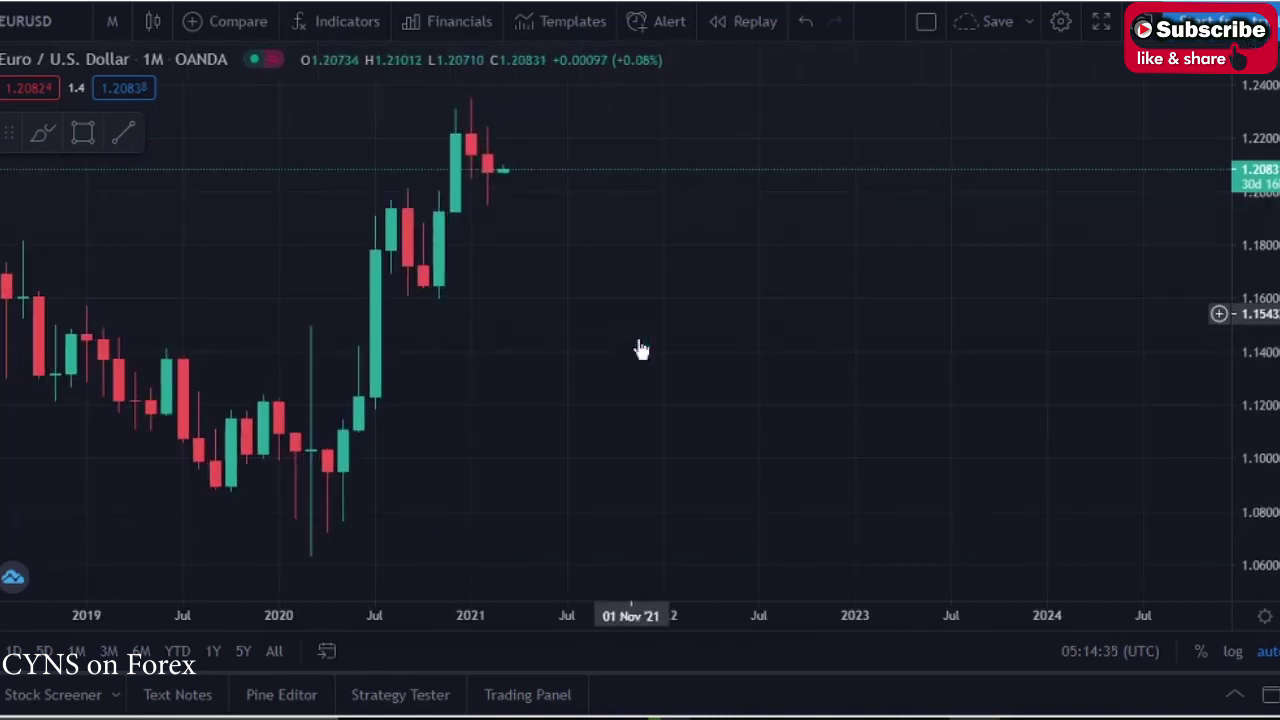
drag(143, 237, 357, 283)
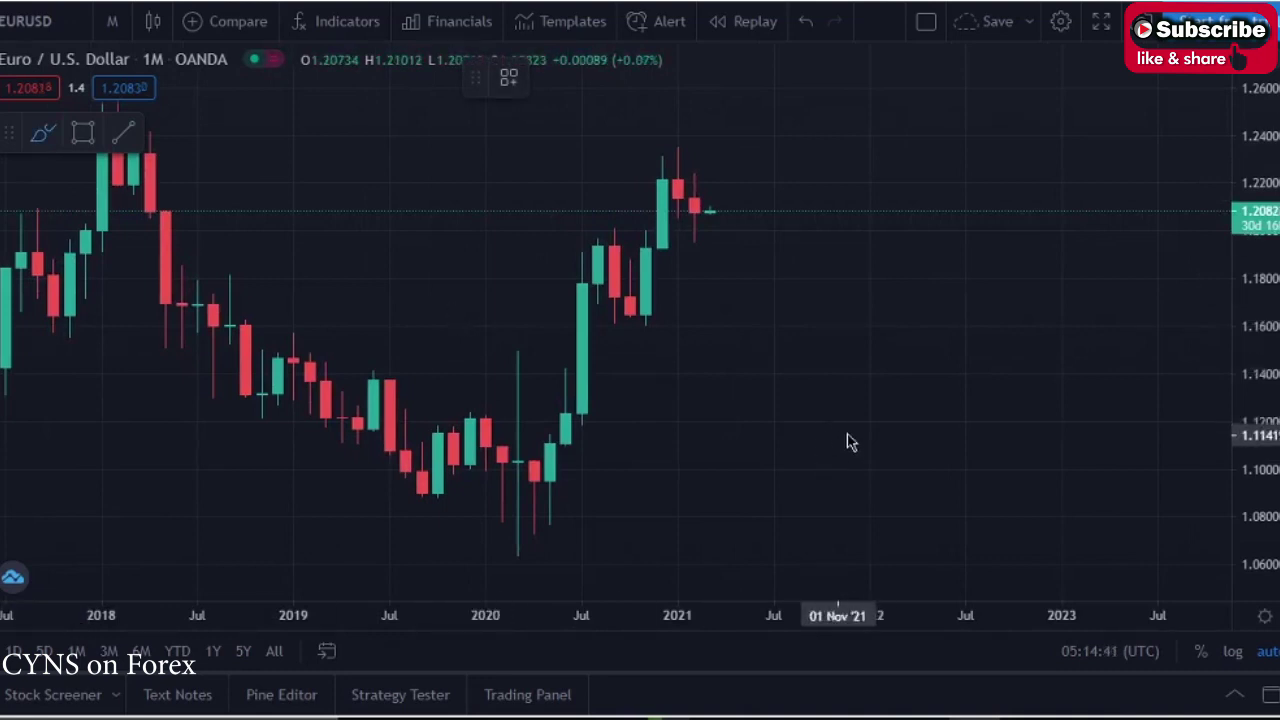
mouse_move(812, 495)
drag(806, 484, 853, 338)
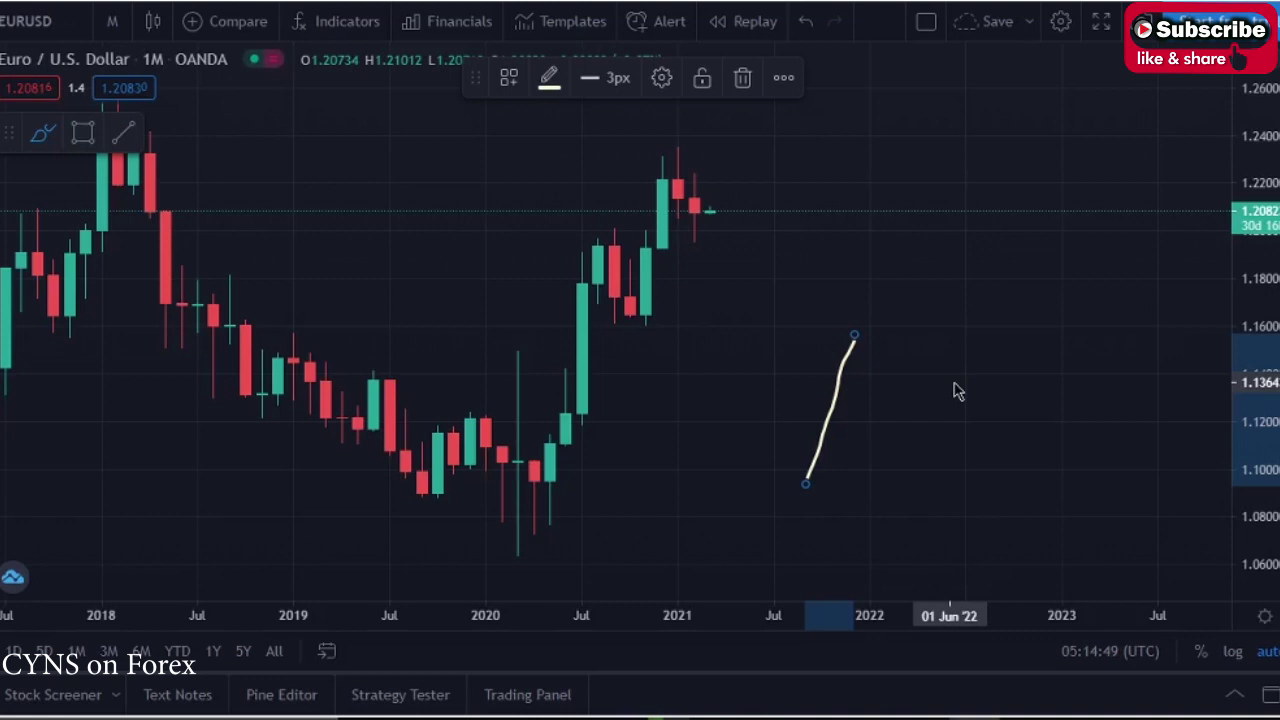
drag(855, 340, 950, 397)
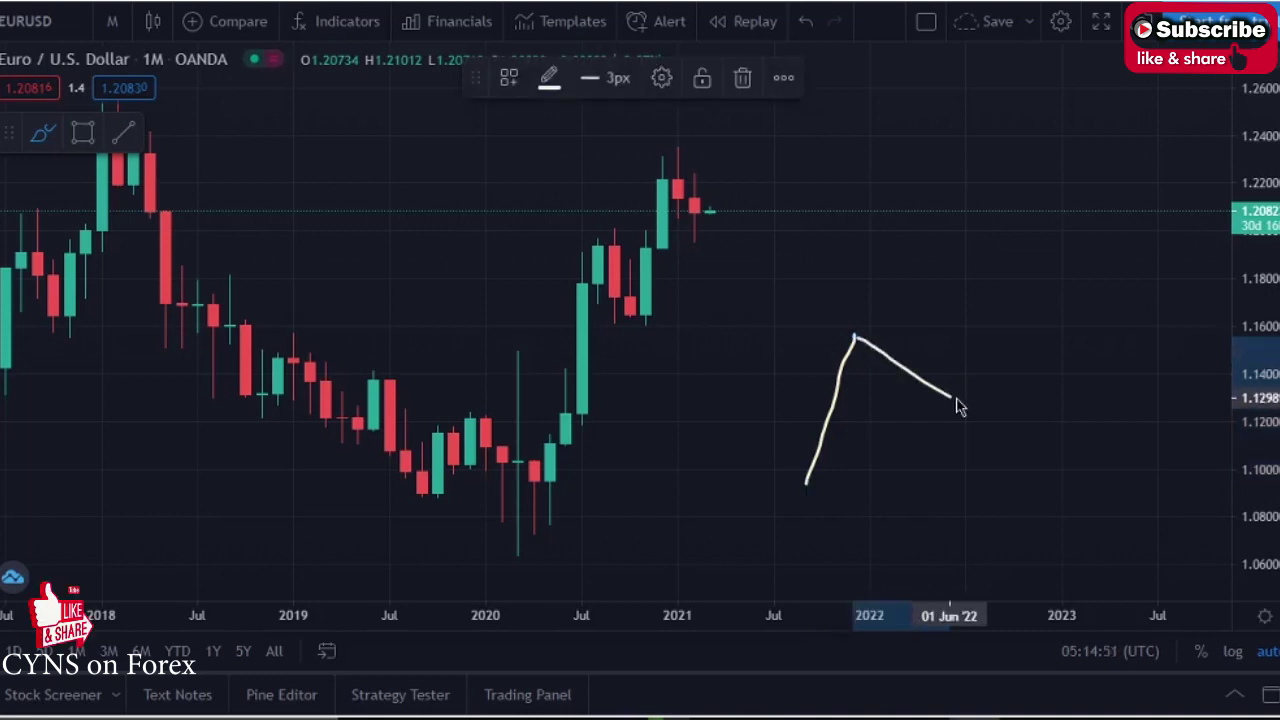
mouse_move(840, 399)
mouse_down()
mouse_move(920, 451)
mouse_move(980, 288)
mouse_up()
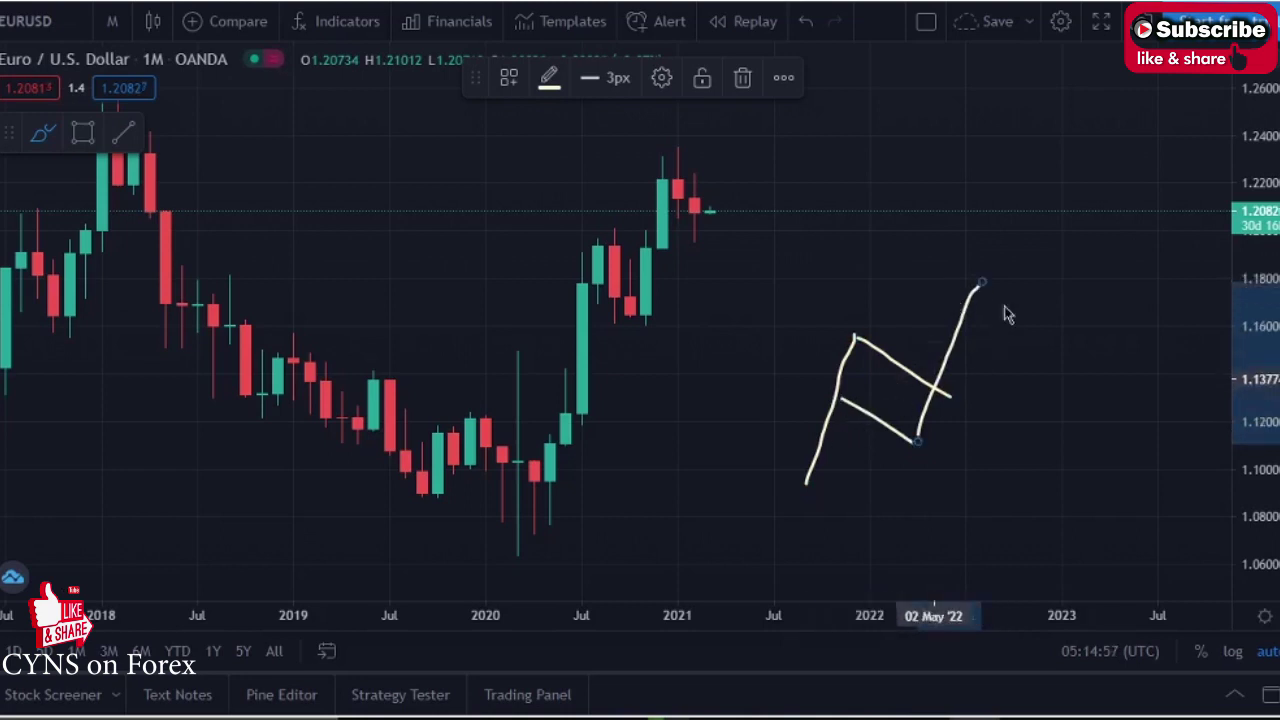
drag(978, 288, 998, 264)
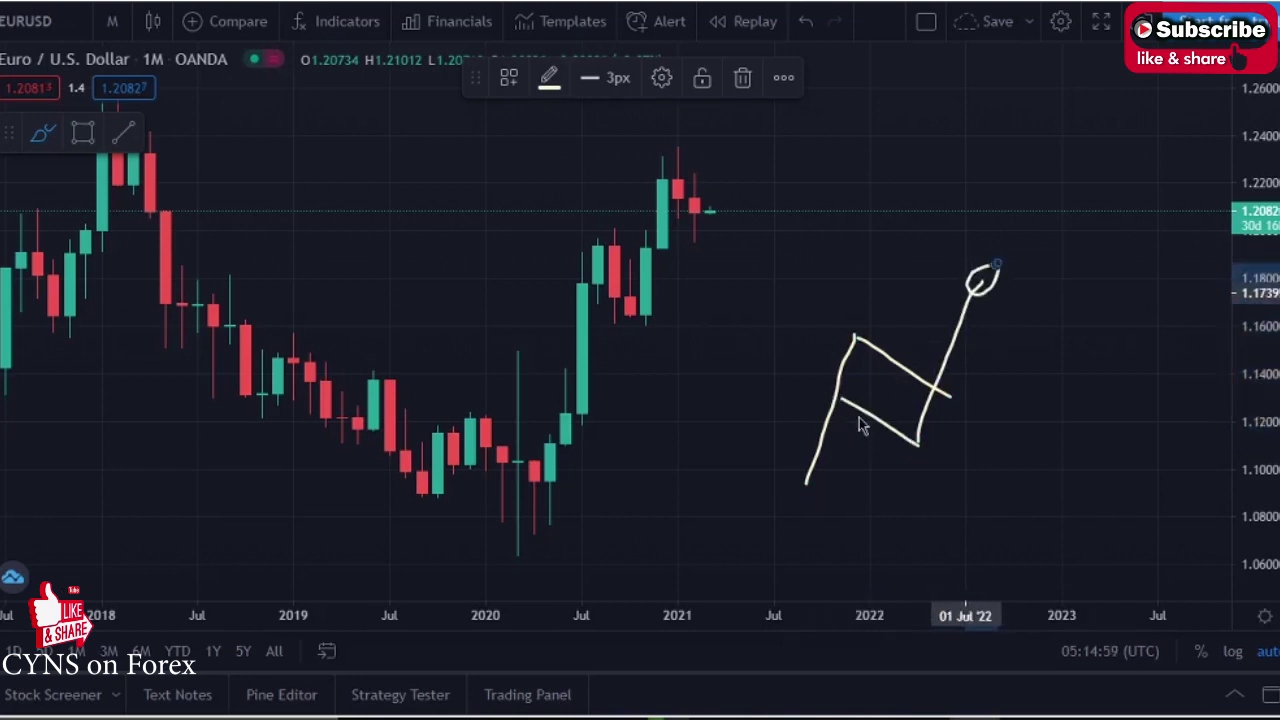
mouse_move(857, 371)
mouse_down()
mouse_move(894, 371)
mouse_move(920, 400)
mouse_move(905, 447)
mouse_up()
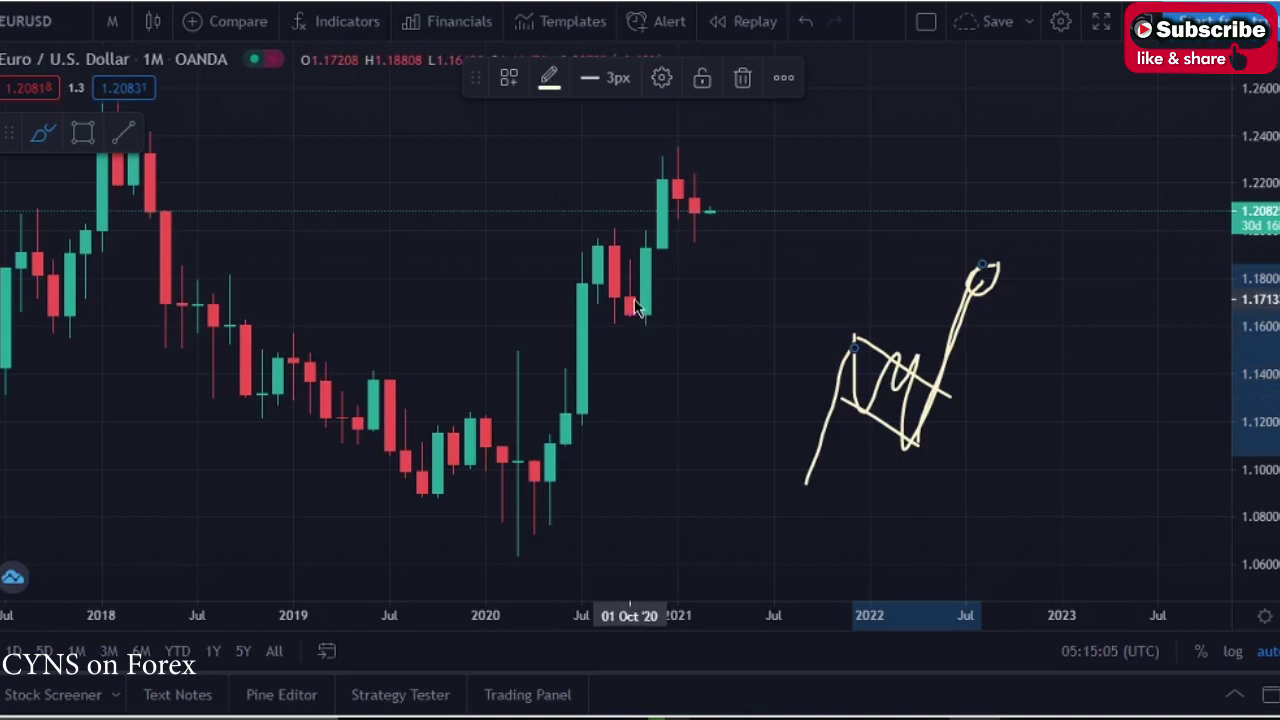
mouse_move(632, 300)
mouse_down()
mouse_move(678, 155)
mouse_move(731, 211)
mouse_move(709, 223)
mouse_move(660, 212)
mouse_move(711, 255)
mouse_move(757, 143)
mouse_up()
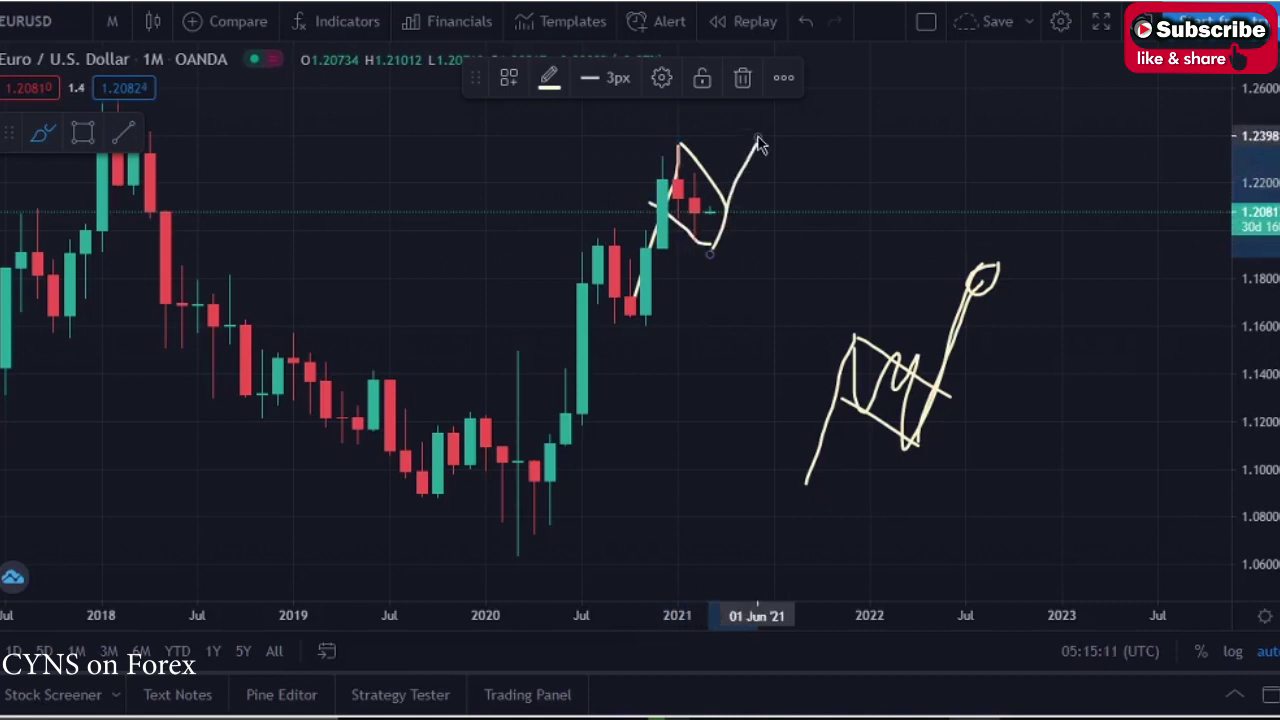
click(808, 24)
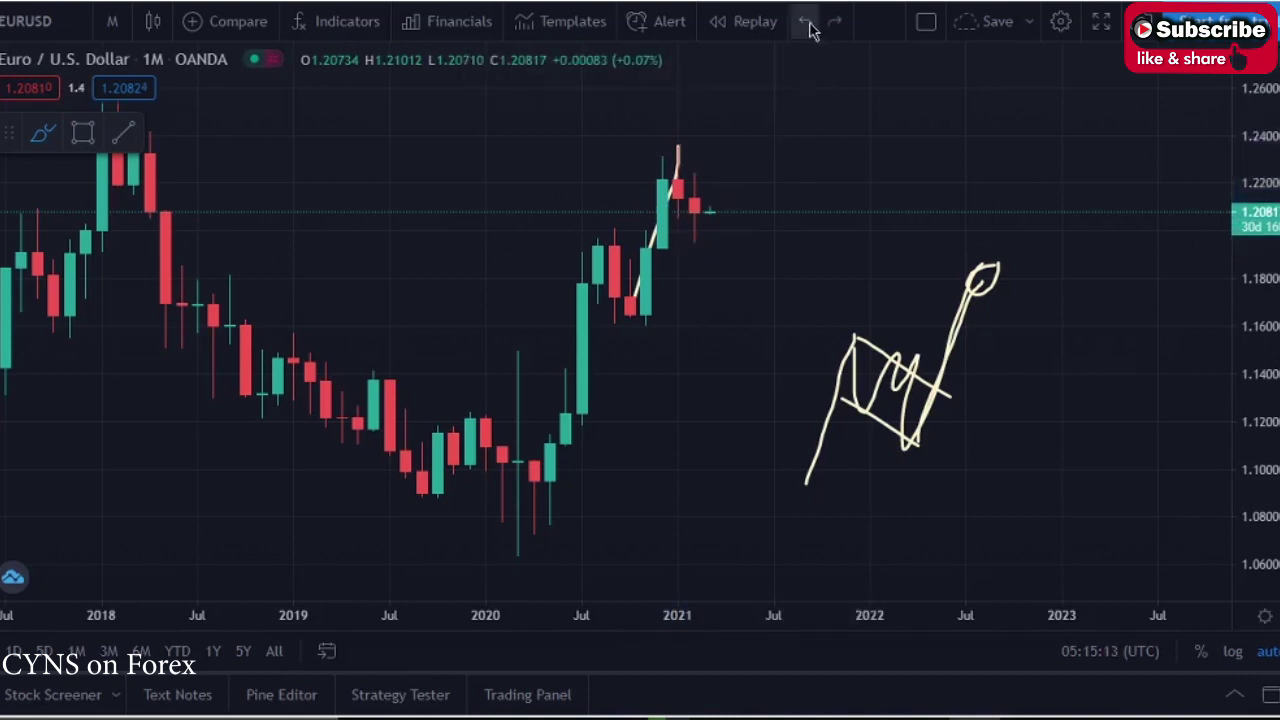
Brush trial strokes and a horizontal level over the 2020–2021 candles, then undo them.
mouse_move(614, 234)
mouse_down()
mouse_move(614, 322)
mouse_move(631, 264)
mouse_move(650, 335)
mouse_move(683, 160)
mouse_up()
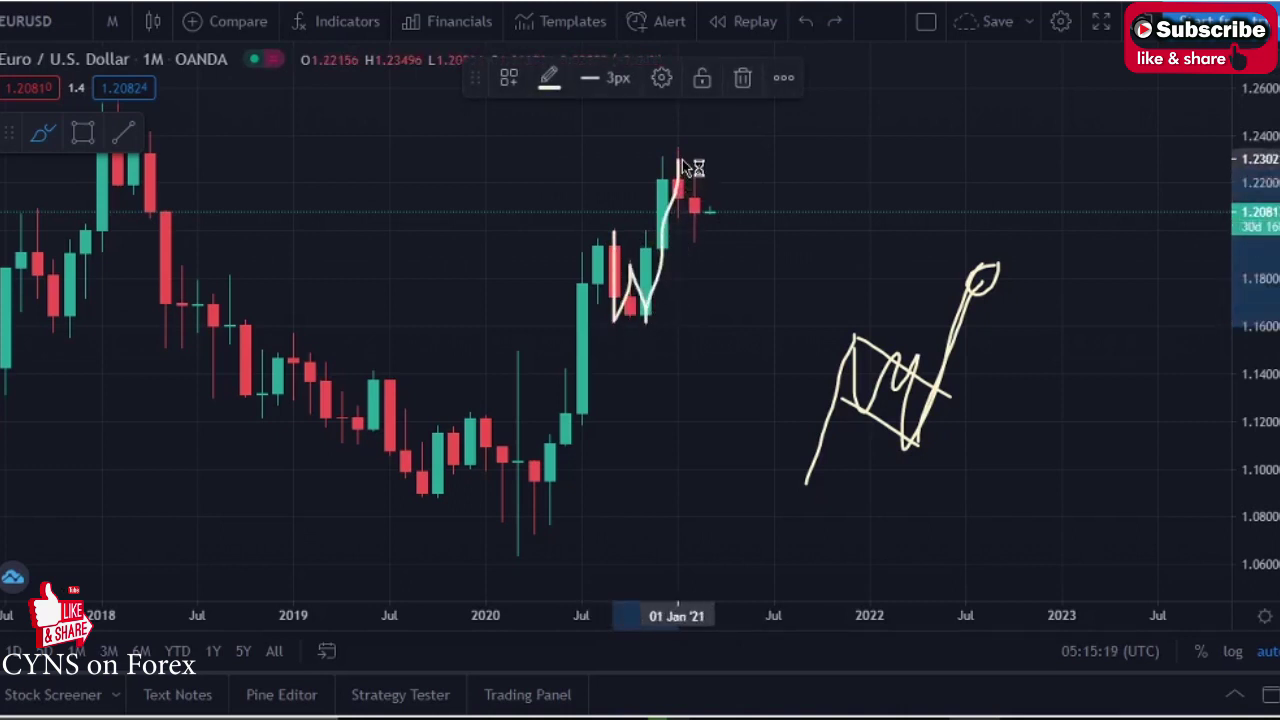
drag(630, 263, 745, 262)
mouse_move(707, 212)
mouse_down()
mouse_move(728, 262)
mouse_move(790, 117)
mouse_up()
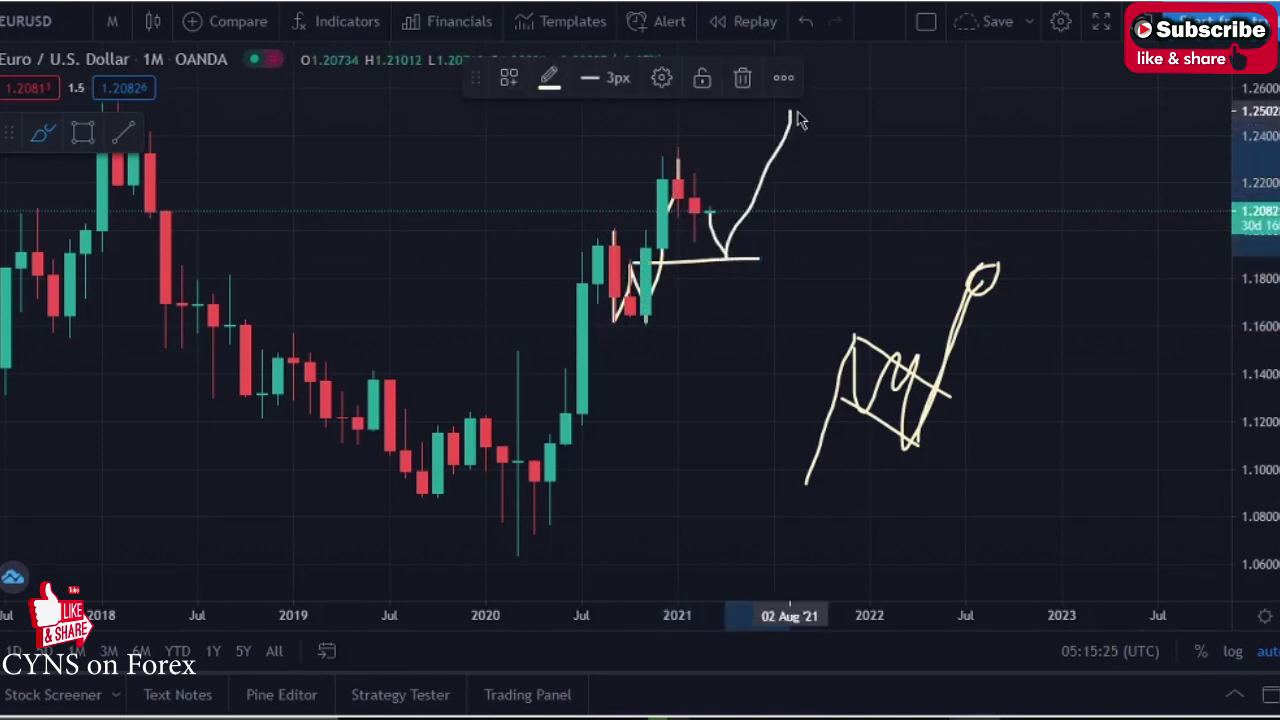
click(808, 24)
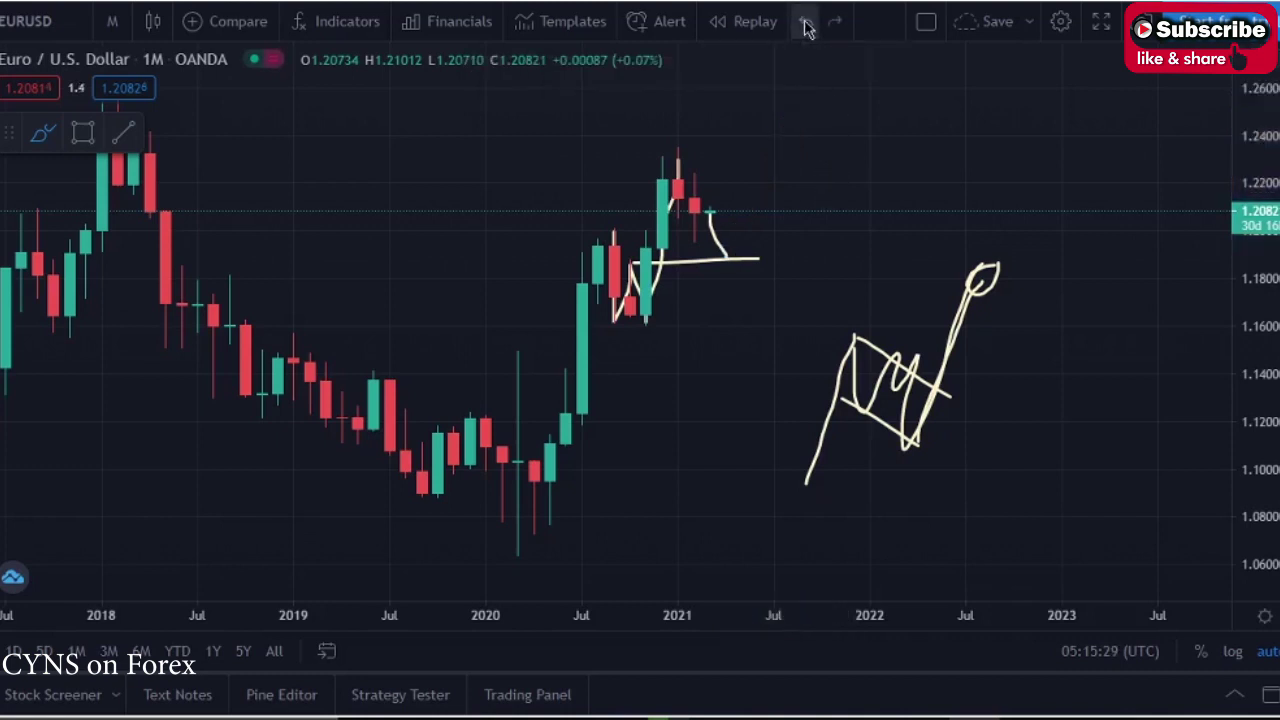
click(807, 23)
click(807, 23)
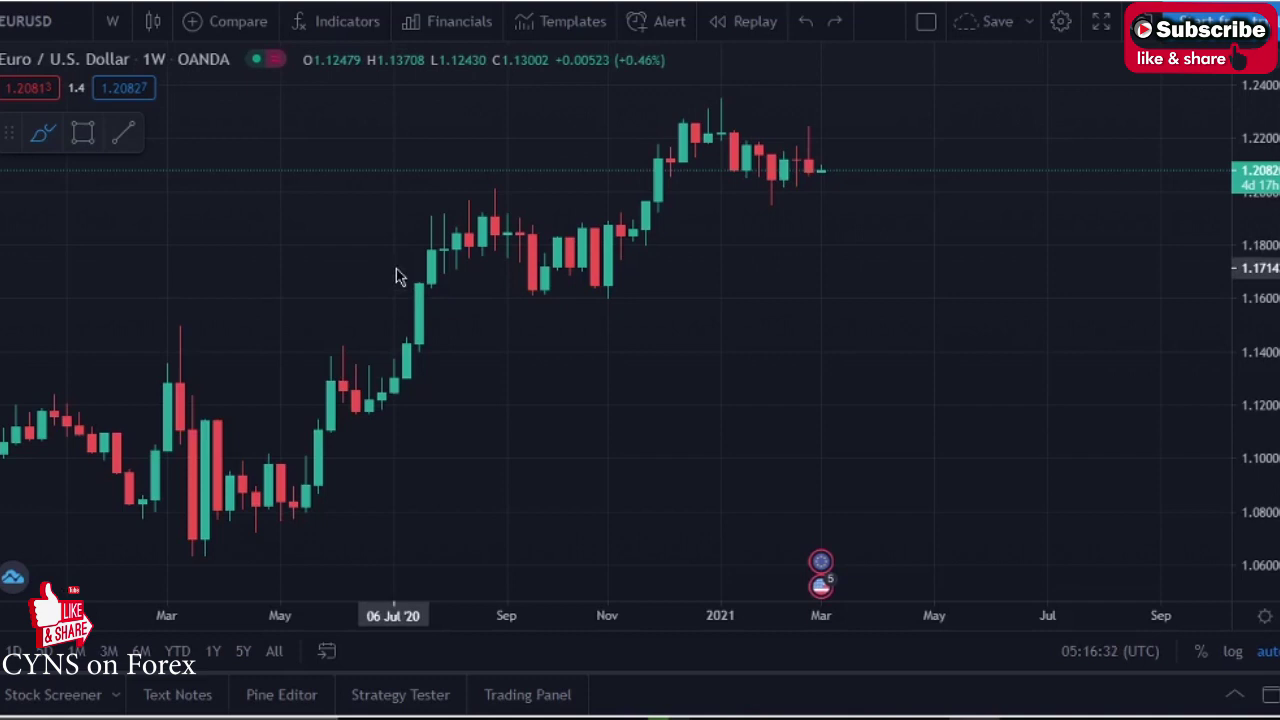
Brush along the rising weekly candles, a support line beneath, and a projected path from the latest candle.
mouse_move(357, 415)
mouse_down()
mouse_move(468, 200)
mouse_move(480, 285)
mouse_move(557, 285)
mouse_move(607, 252)
mouse_up()
drag(603, 323, 708, 114)
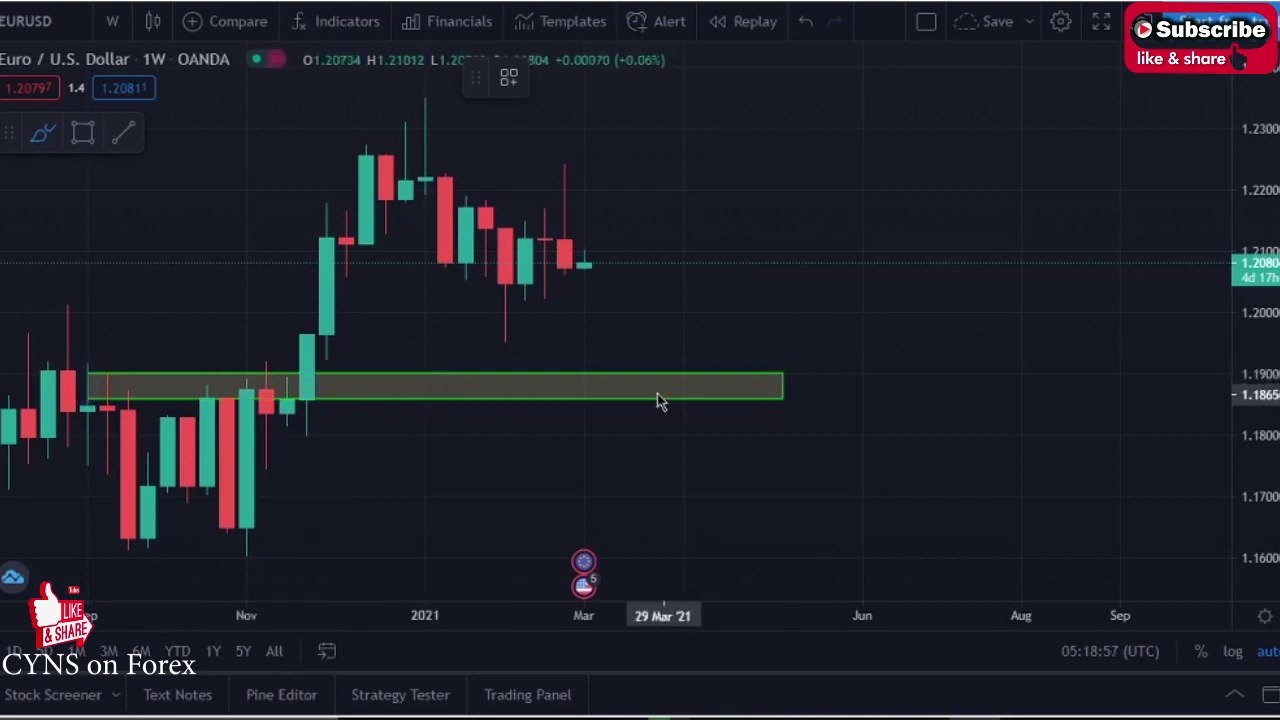
drag(449, 272, 570, 283)
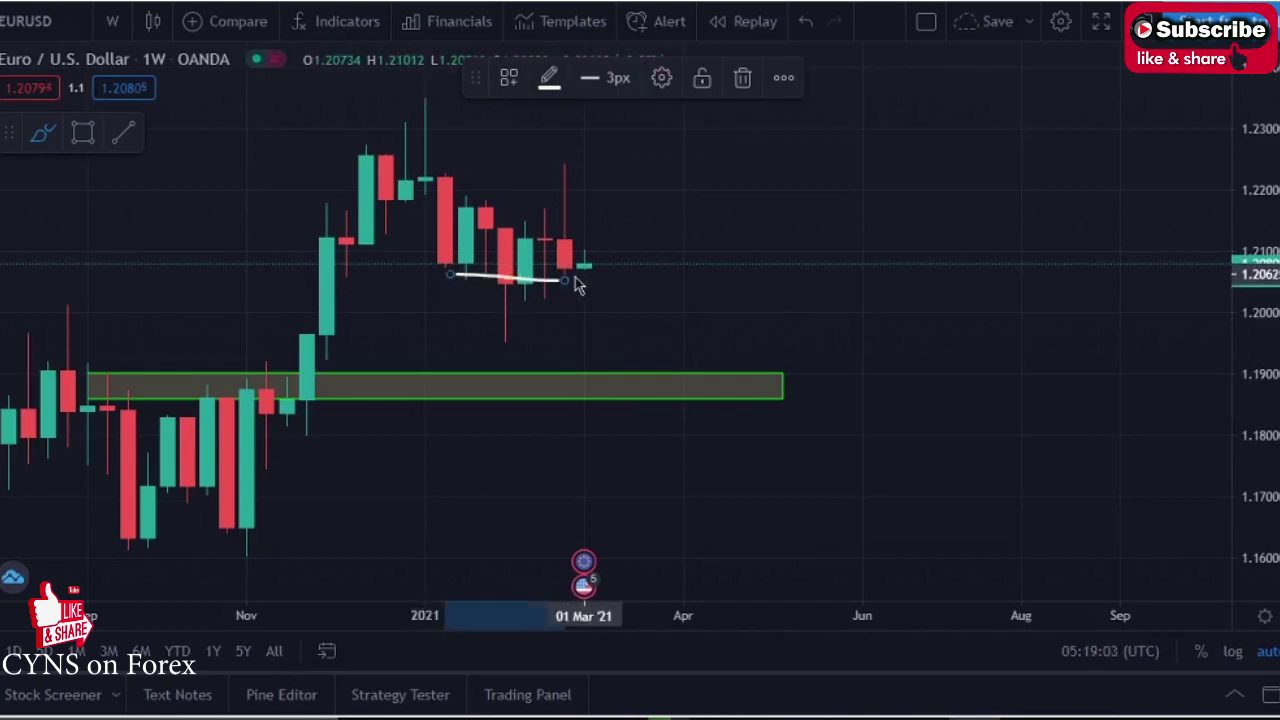
mouse_move(575, 280)
mouse_down()
mouse_move(590, 243)
mouse_move(648, 367)
mouse_up()
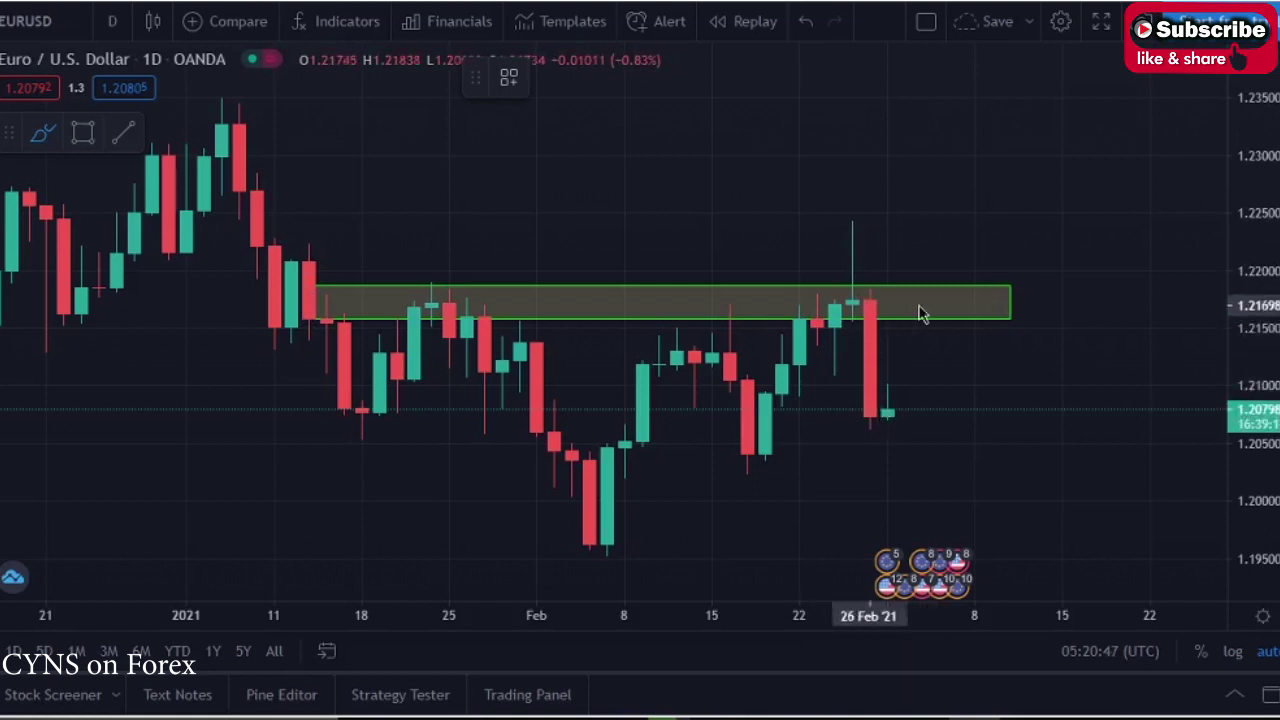
Brush a projected path up to the green zone and a horizontal line under the daily candles.
mouse_move(905, 400)
mouse_down()
mouse_move(937, 320)
mouse_move(997, 450)
mouse_up()
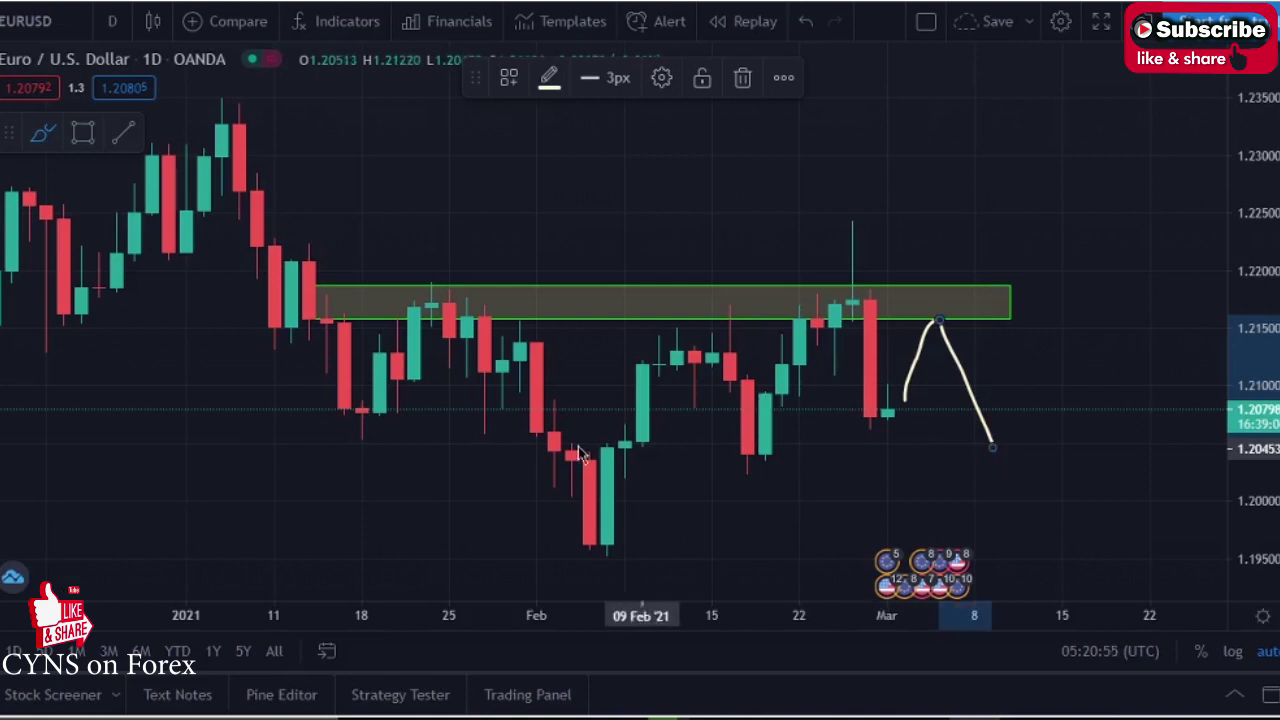
drag(348, 437, 897, 433)
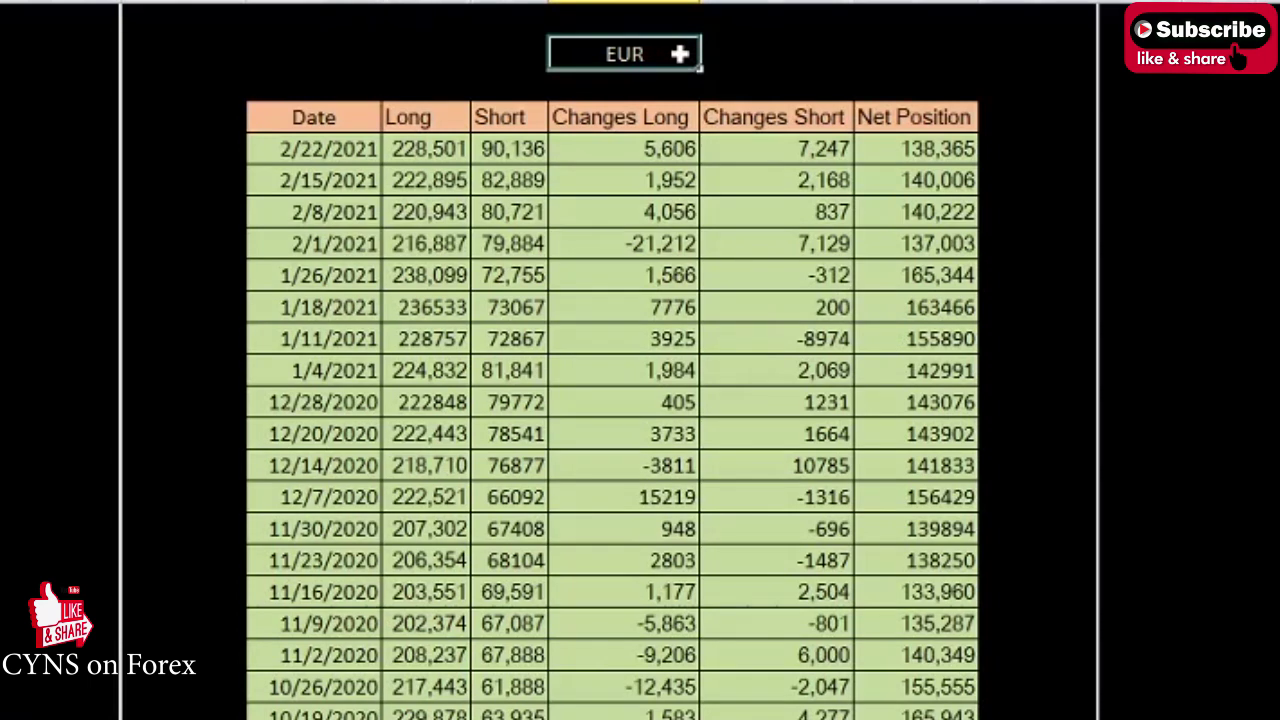
click(890, 184)
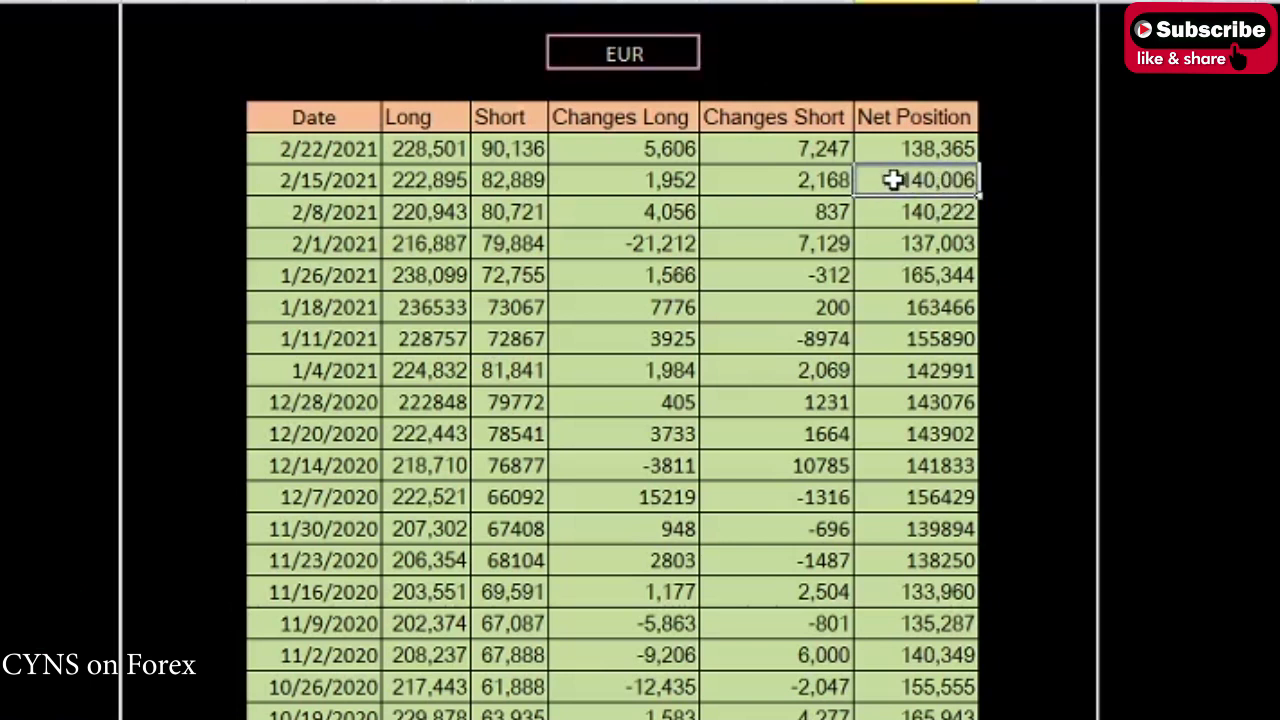
click(886, 148)
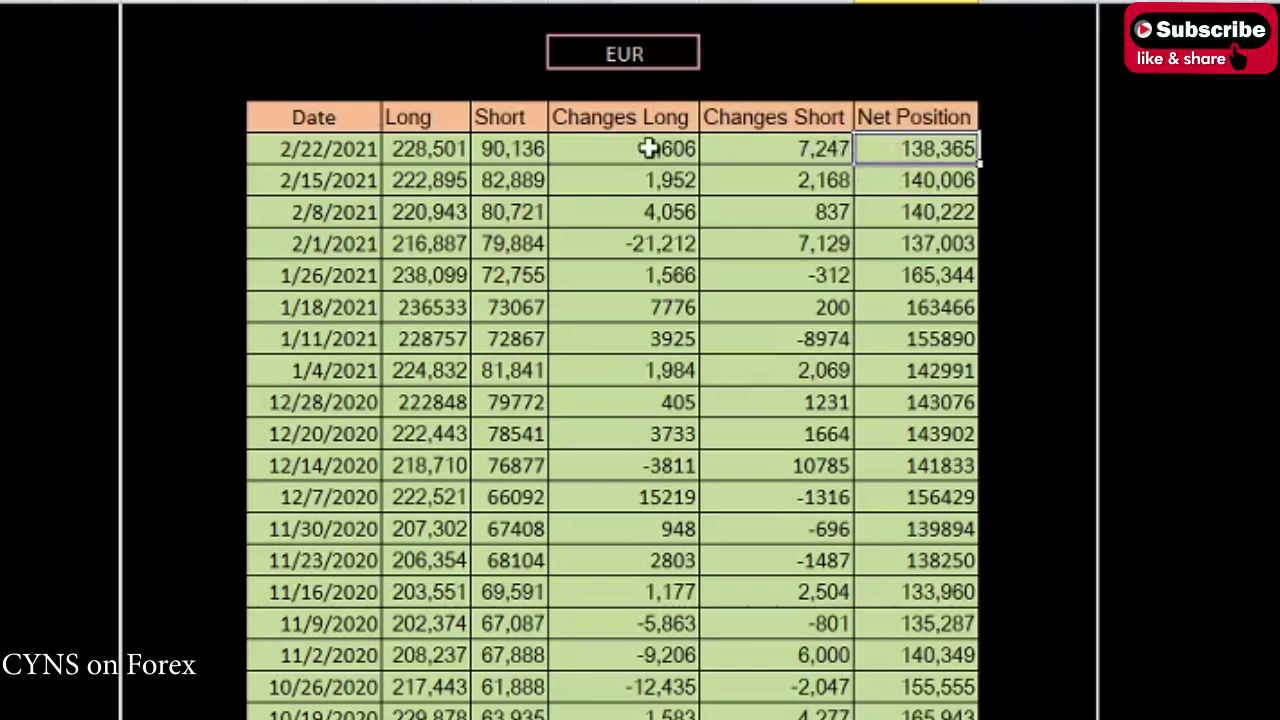
click(612, 148)
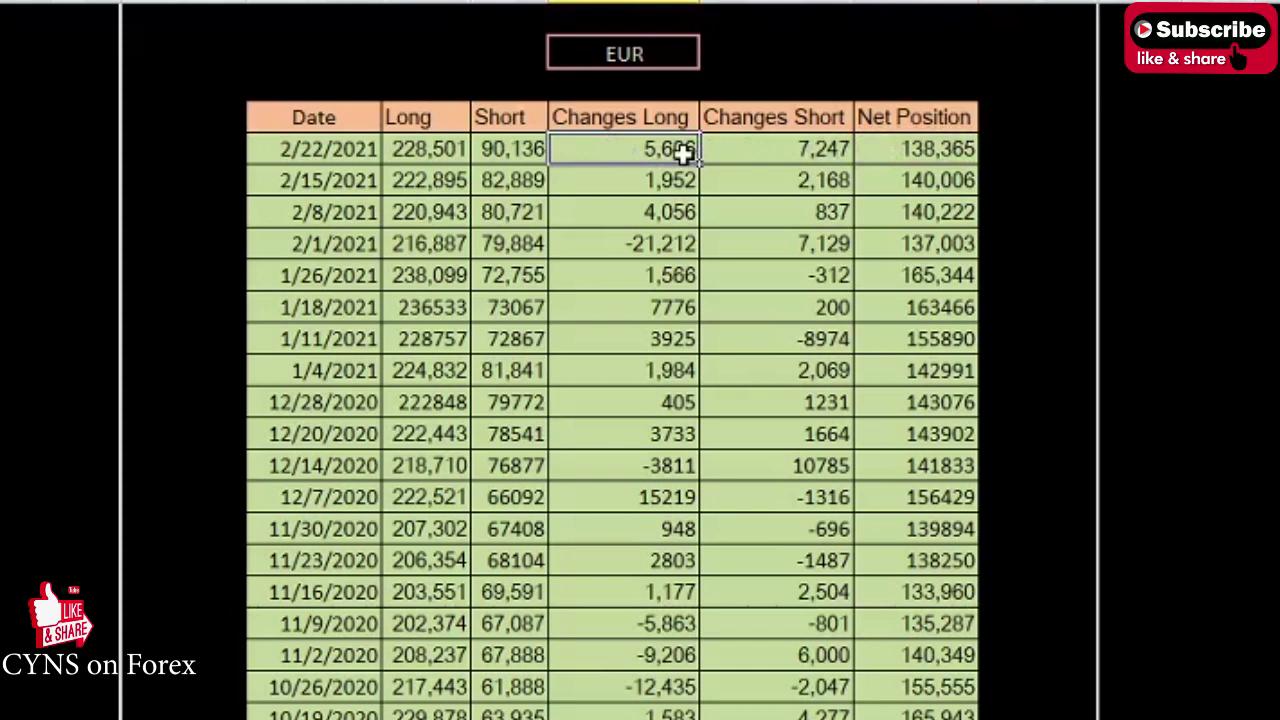
click(750, 152)
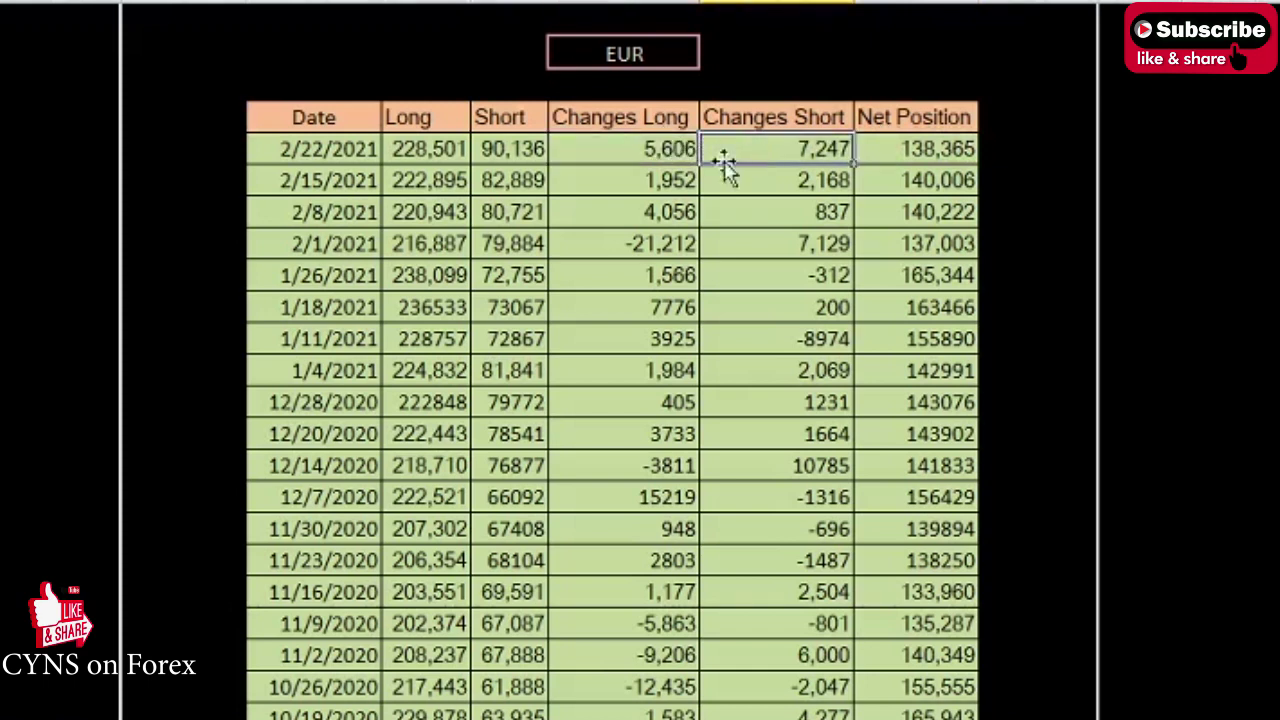
click(596, 157)
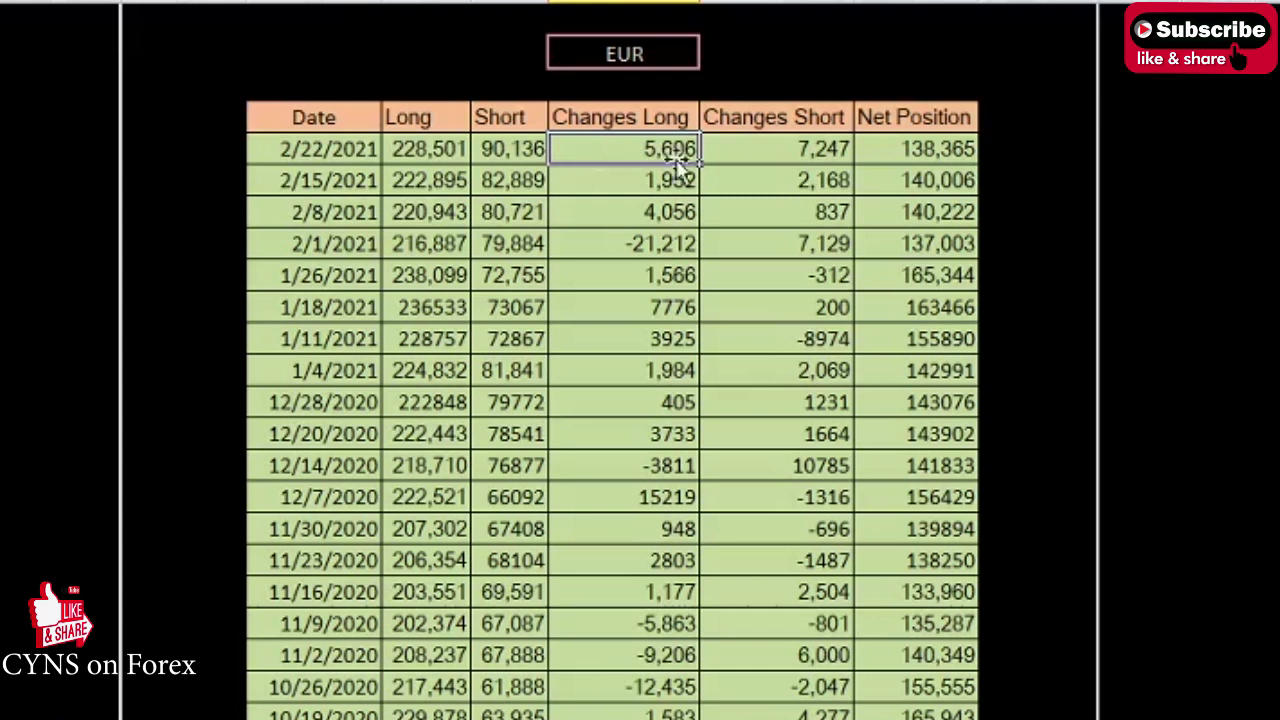
click(762, 157)
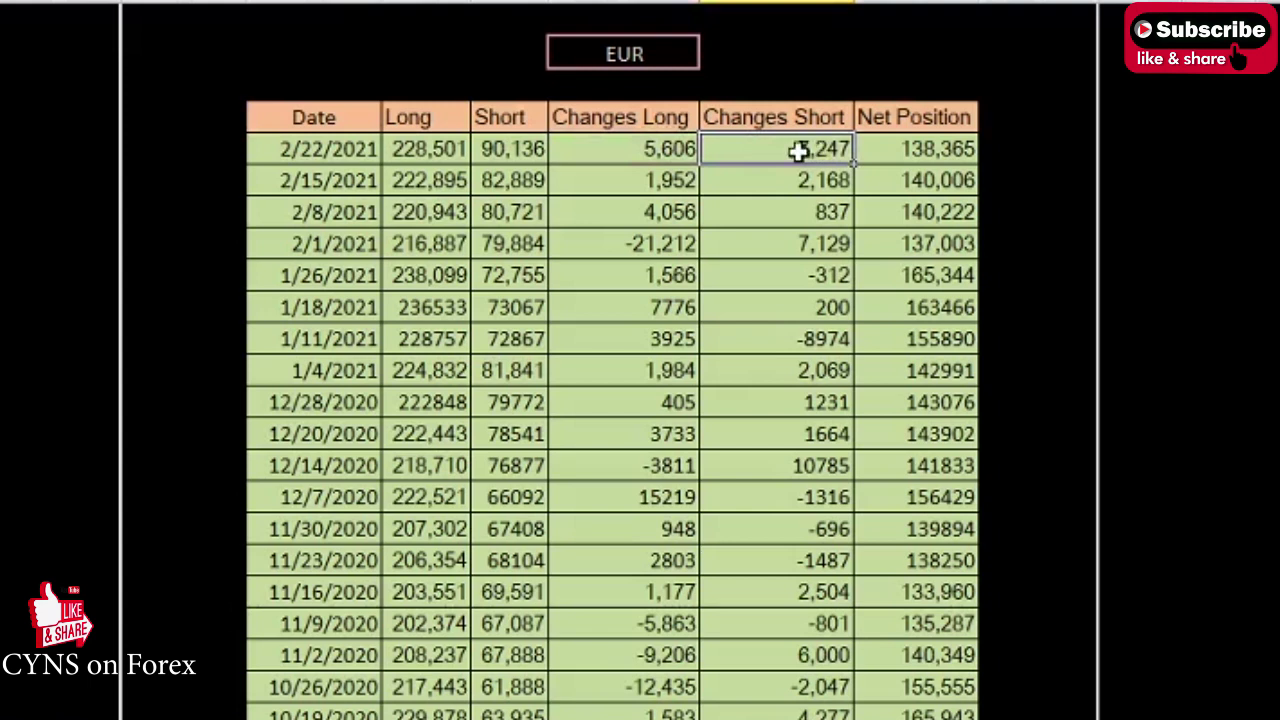
click(402, 152)
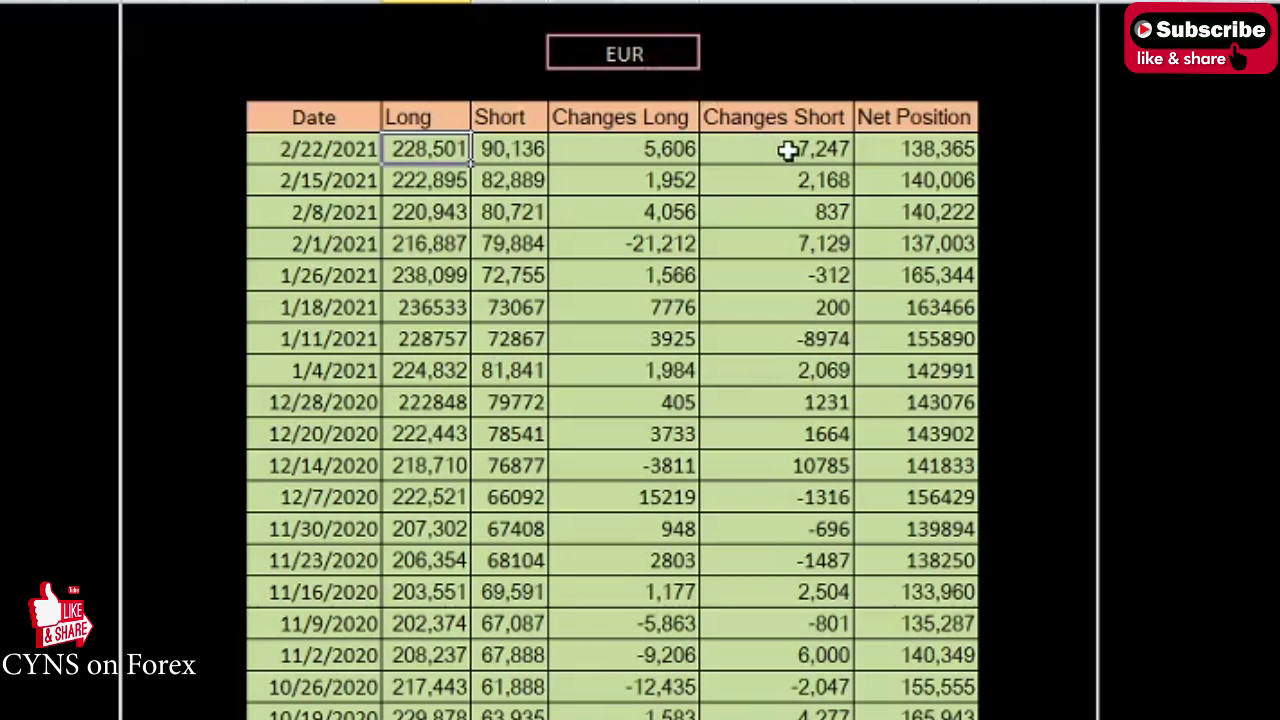
click(921, 145)
click(886, 180)
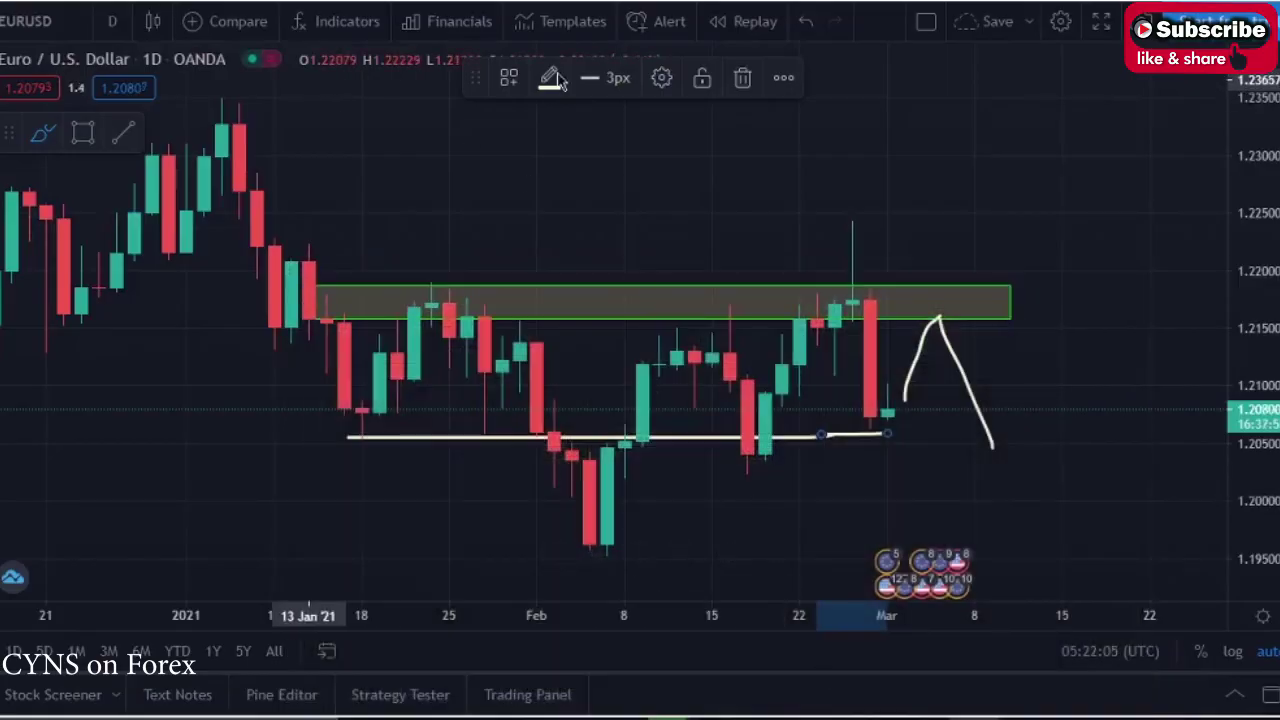
Undo the horizontal line and projected path, leaving only the green resistance zone.
click(806, 21)
click(806, 21)
click(806, 21)
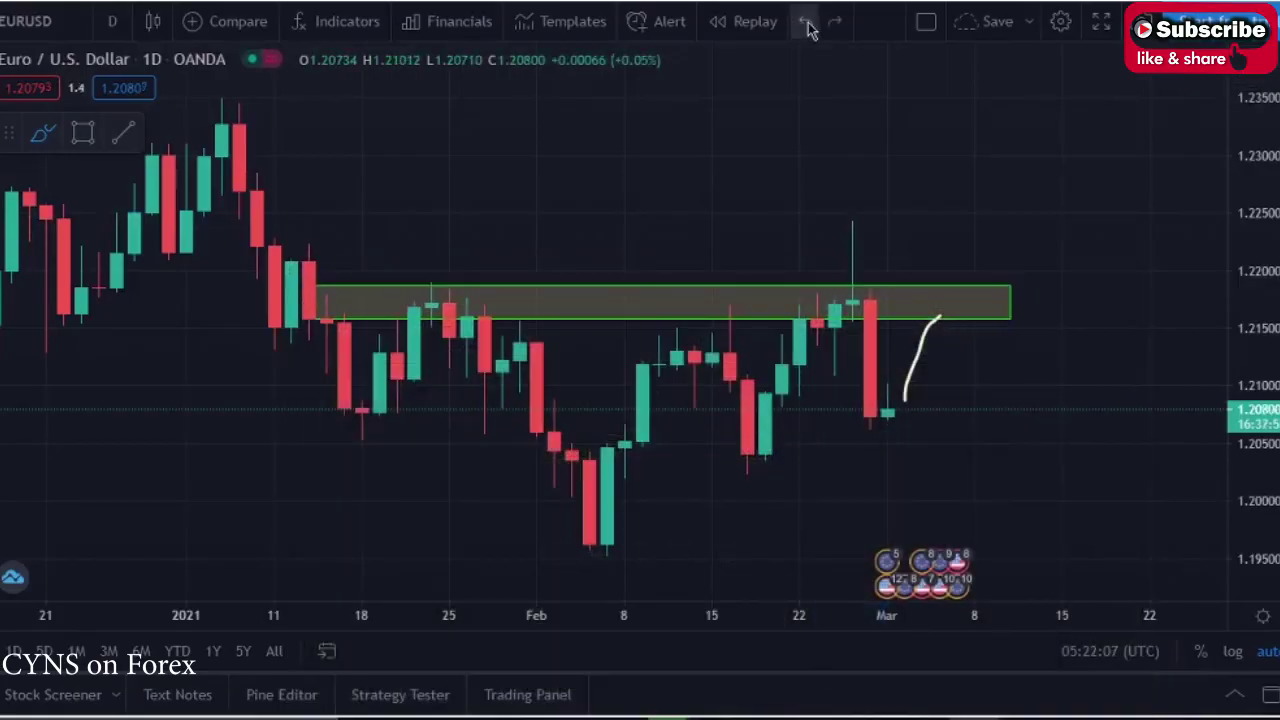
click(806, 21)
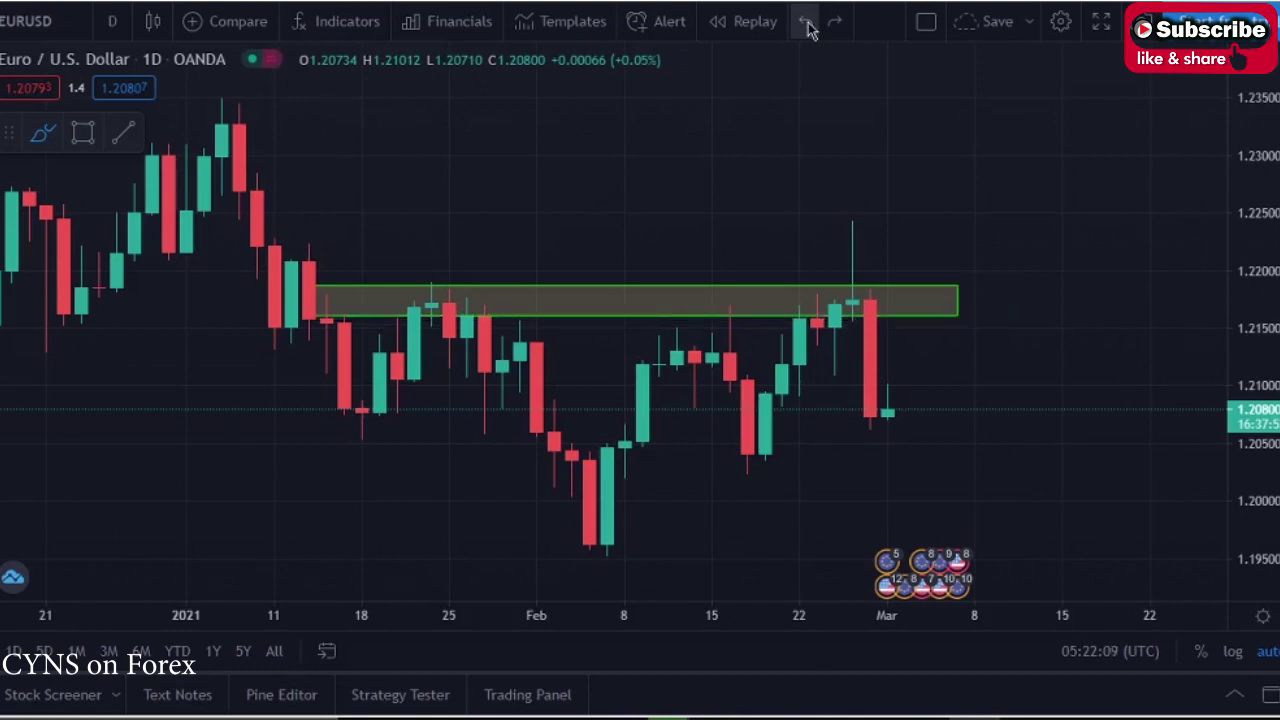
click(112, 21)
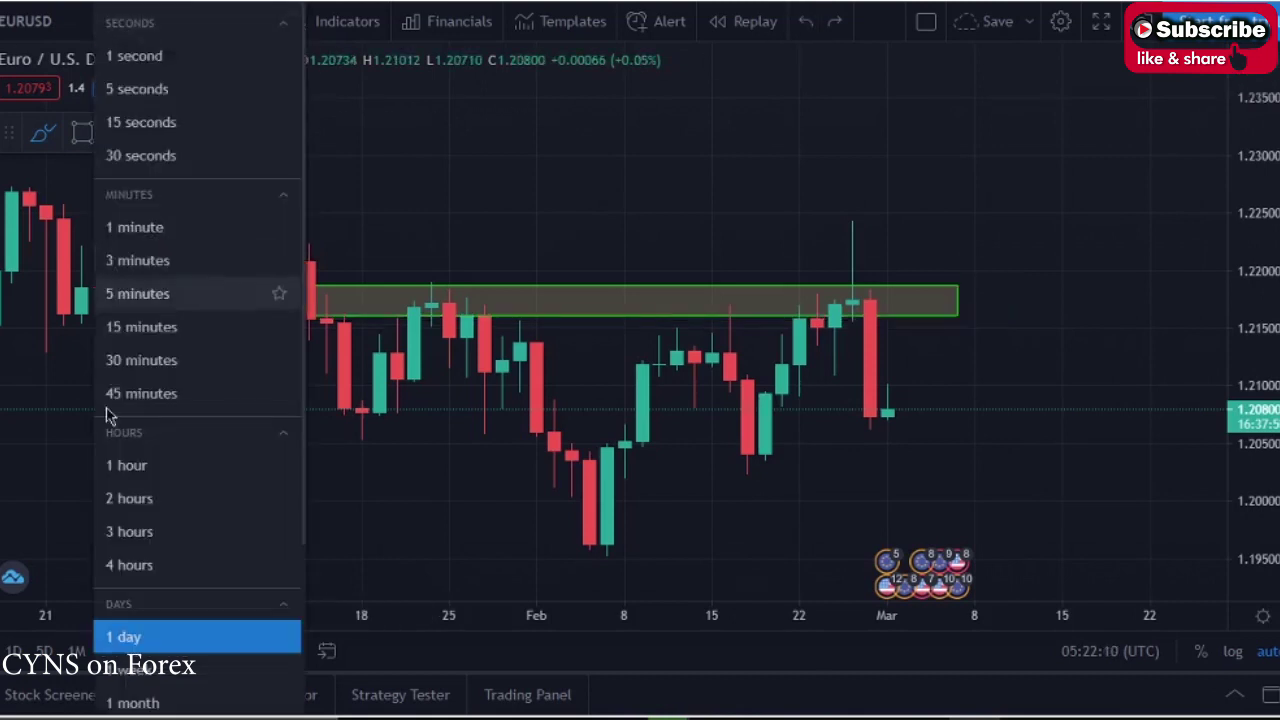
Switch to 4-hour candles and brush a circle around the latest candles with a zigzag path up to the green zone.
click(129, 565)
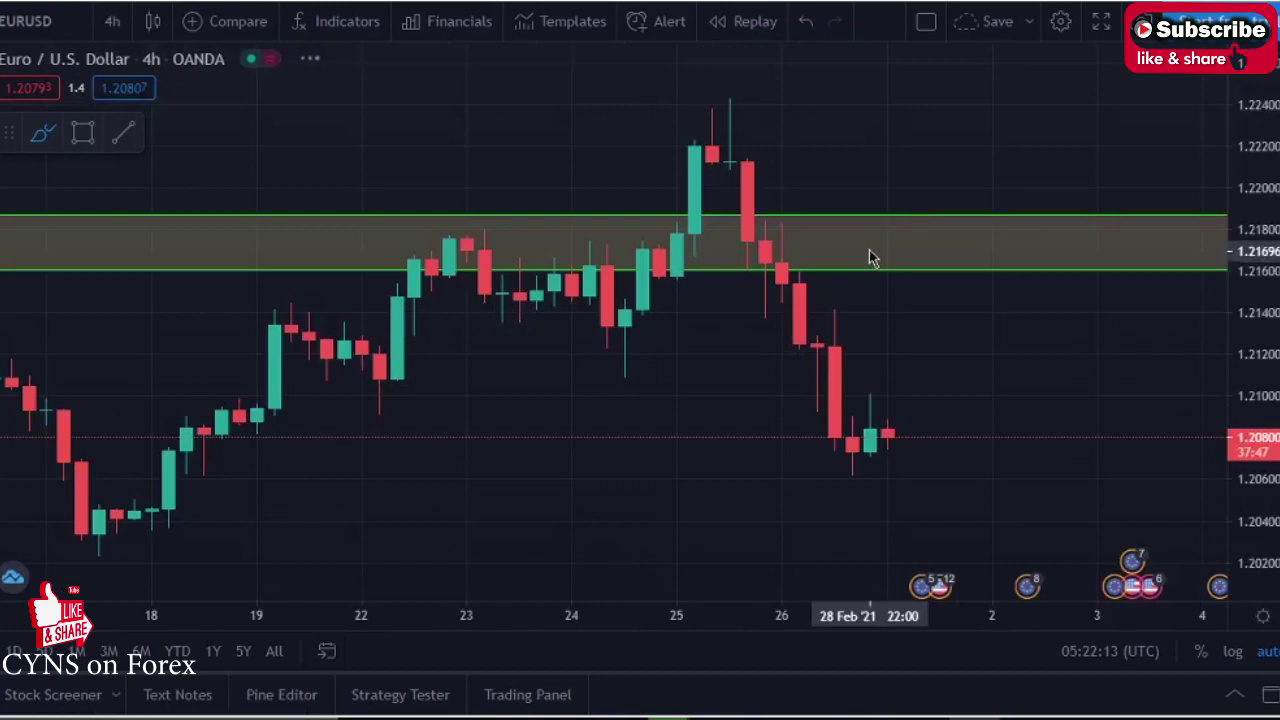
scroll(860, 256, down, 4)
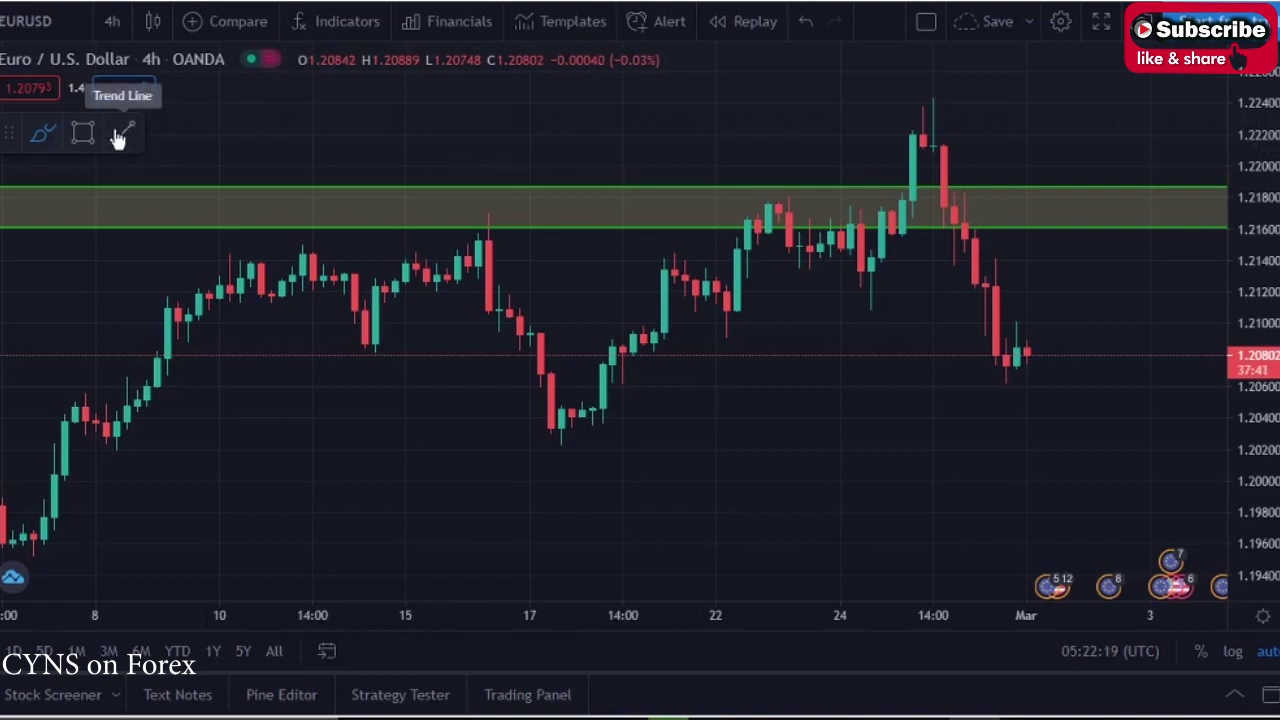
click(41, 137)
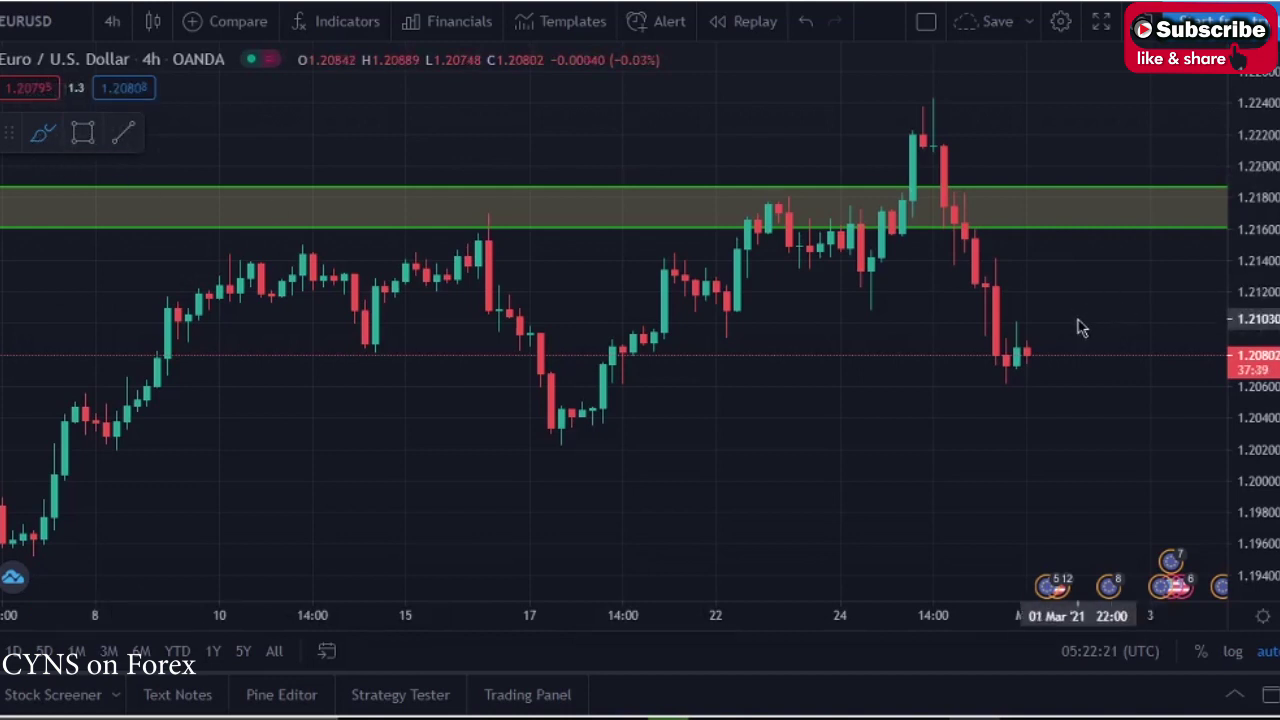
mouse_move(1047, 320)
mouse_down()
mouse_move(990, 333)
mouse_move(1006, 449)
mouse_move(1060, 449)
mouse_move(1086, 374)
mouse_move(1052, 330)
mouse_move(1004, 358)
mouse_up()
mouse_move(1004, 358)
mouse_down()
mouse_move(1030, 340)
mouse_move(1043, 394)
mouse_move(1057, 380)
mouse_move(1068, 418)
mouse_move(1122, 233)
mouse_move(1128, 262)
mouse_up()
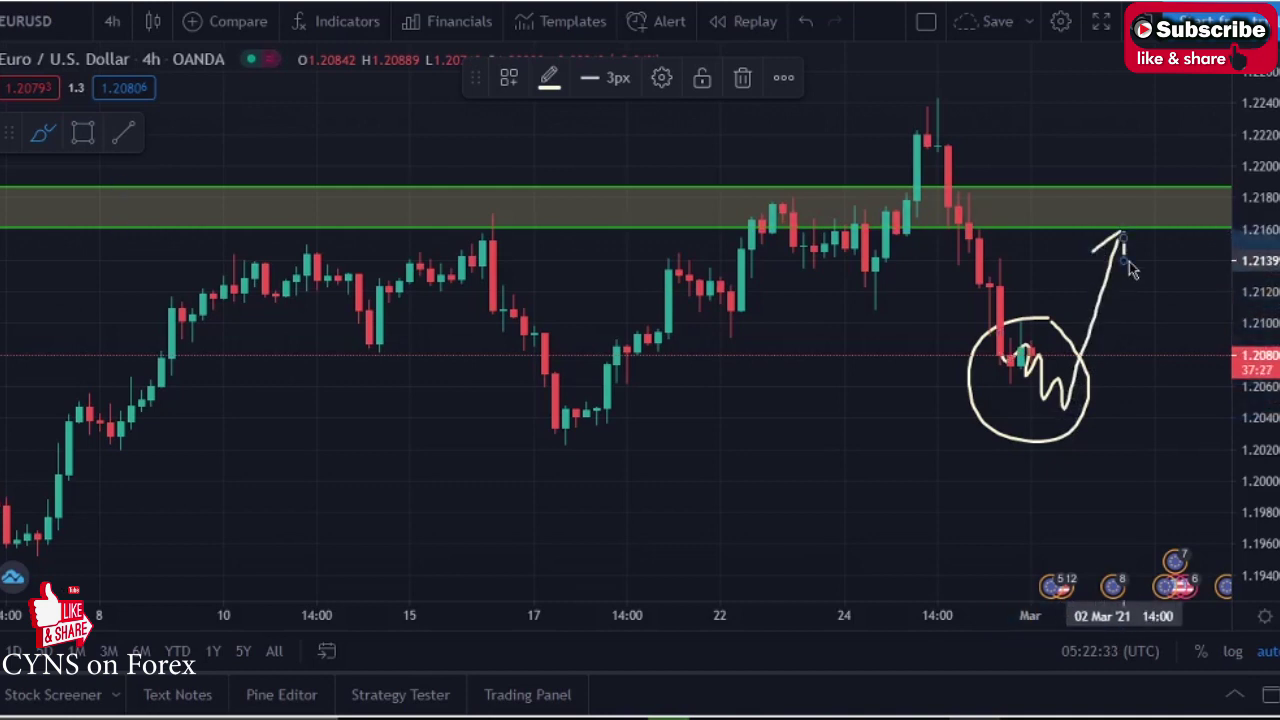